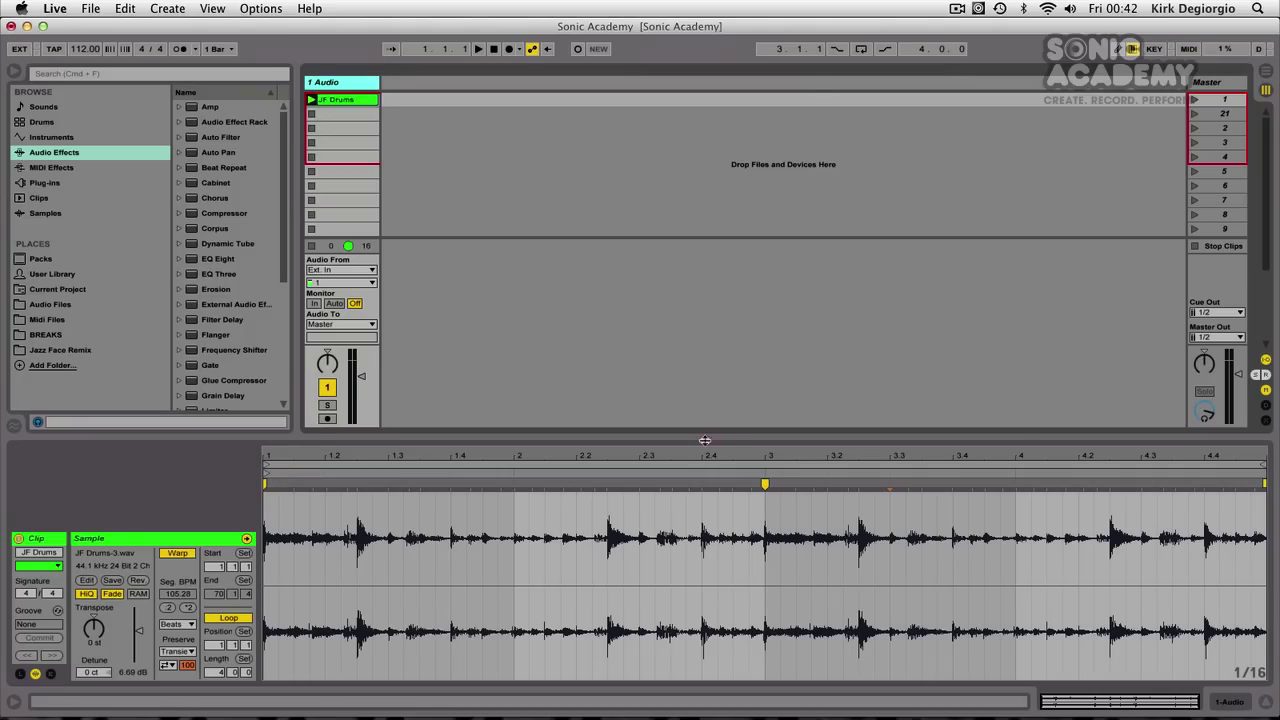
- Enlarge the session area to show scenes 1–15 and widen the browser's effect Name column
drag(705, 440, 705, 528)
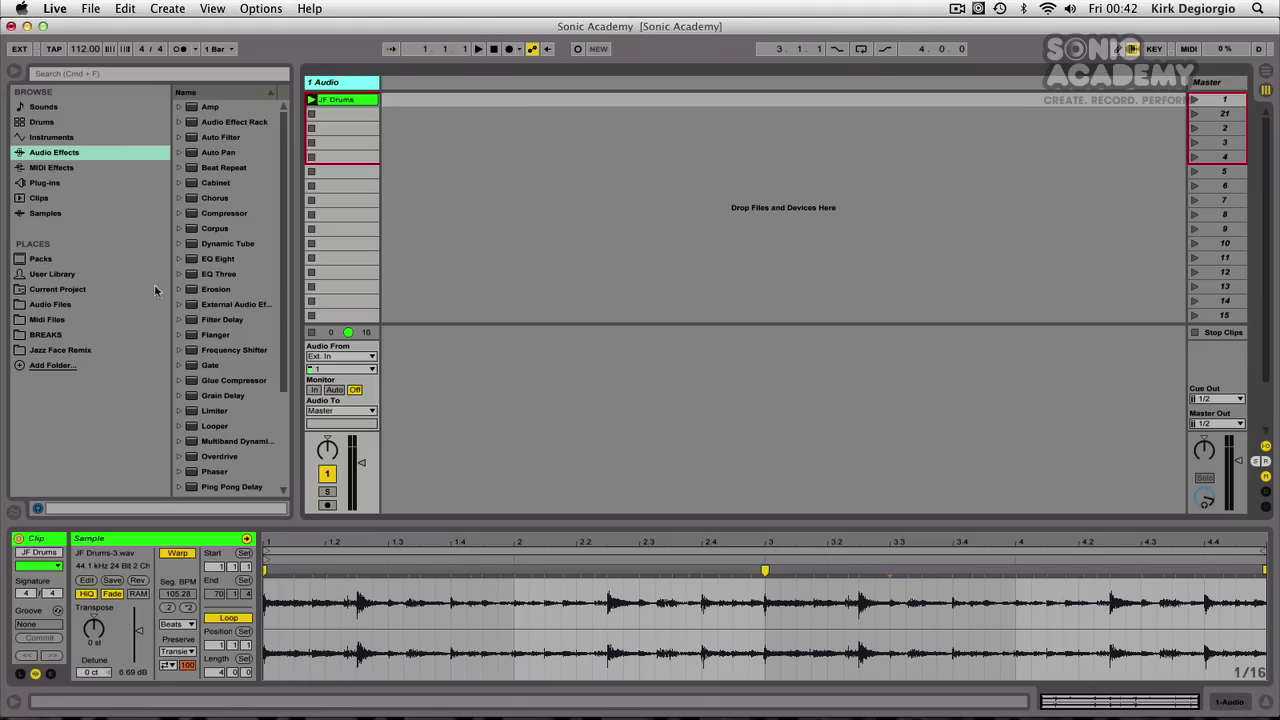
drag(168, 303, 153, 303)
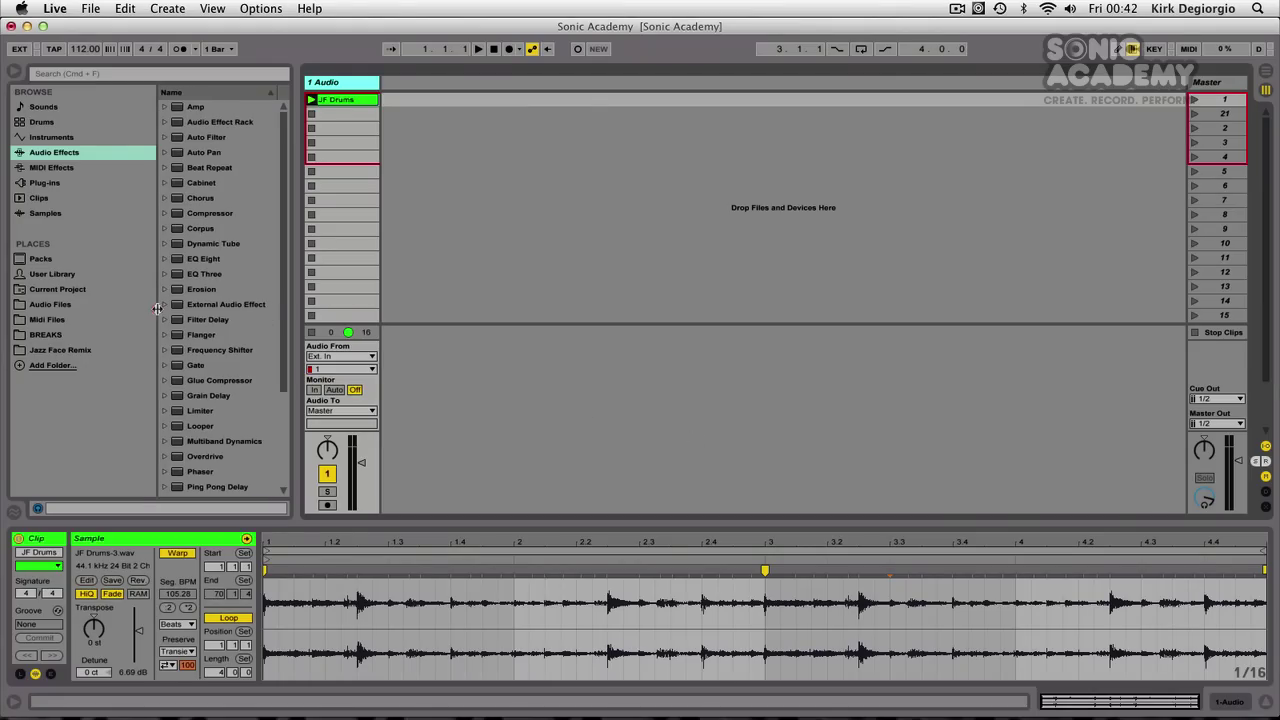
- Widen the browser and expand the EQ Eight Drums presets in Audio Effects
click(294, 392)
drag(294, 392, 320, 392)
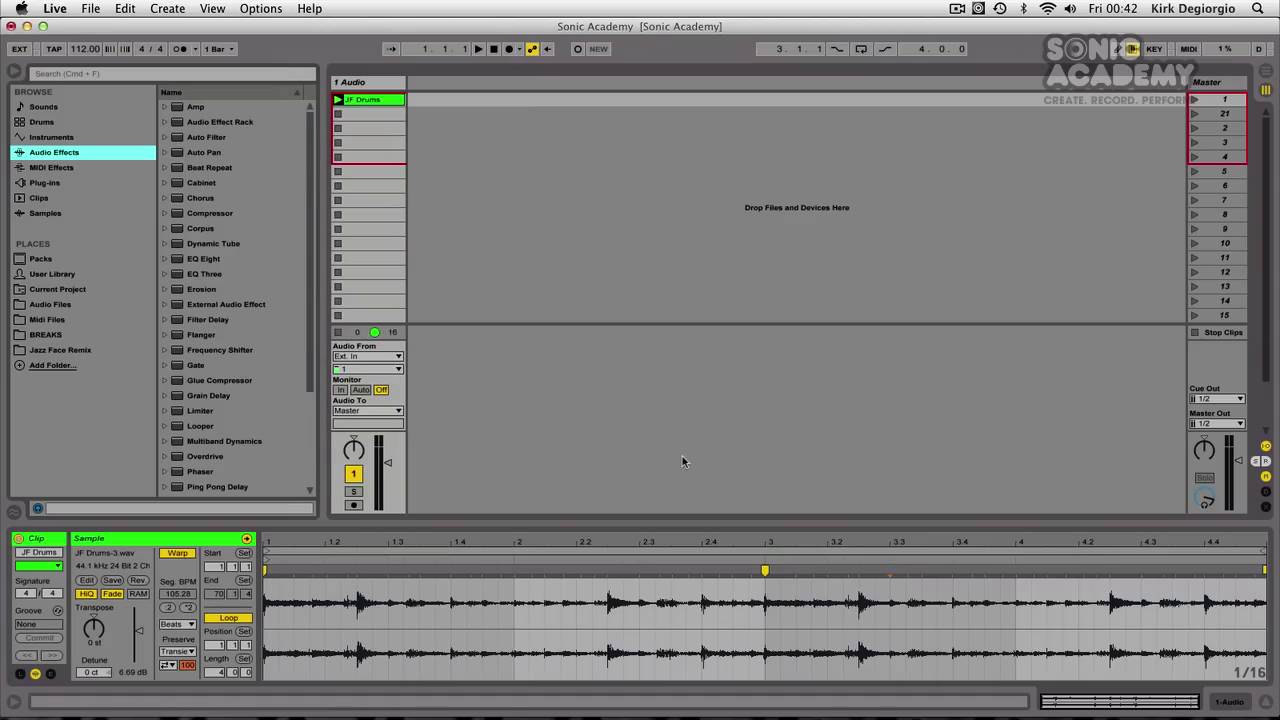
click(166, 259)
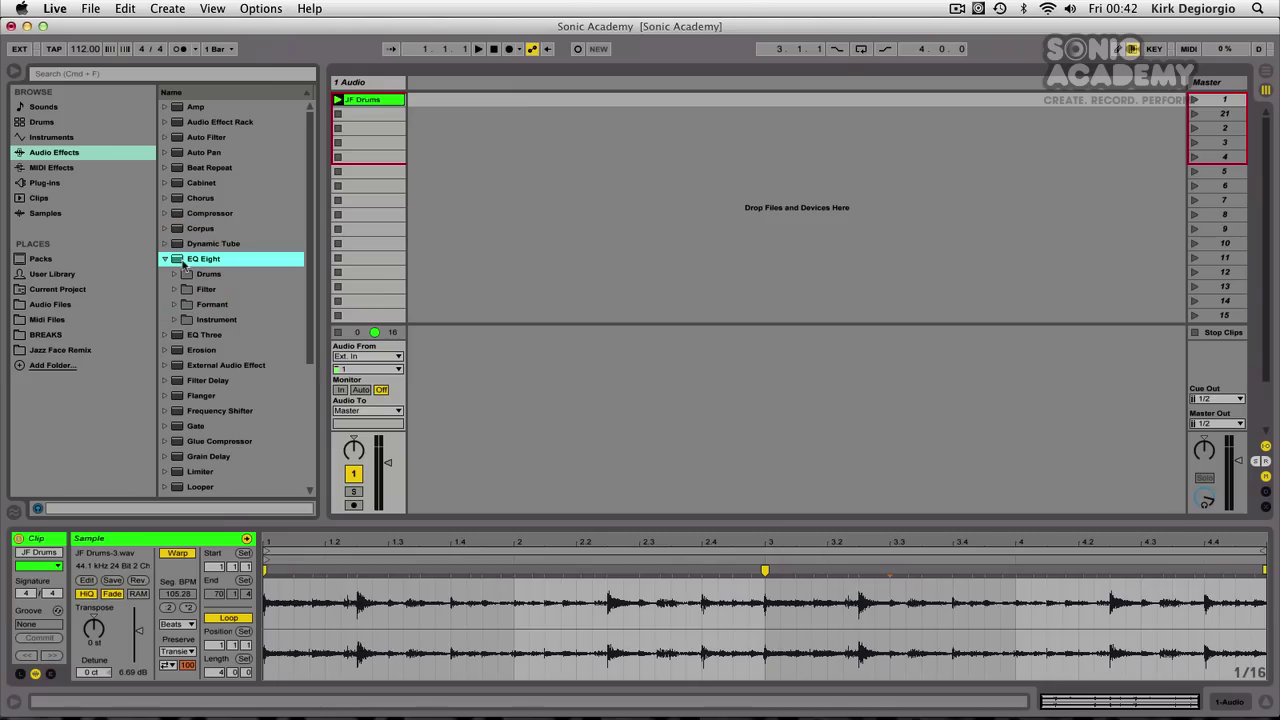
click(175, 274)
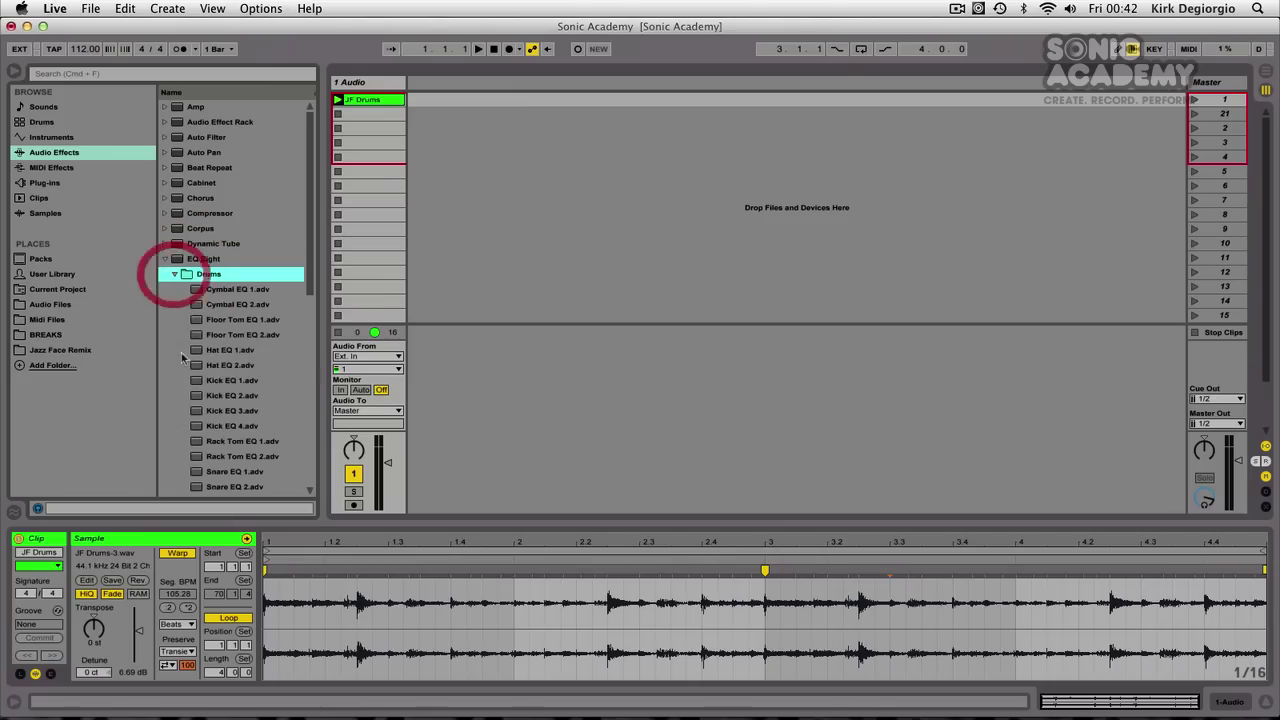
- Audition the JF Drums loop, then load the Kick EQ 1 preset onto the 1 Audio track
click(338, 99)
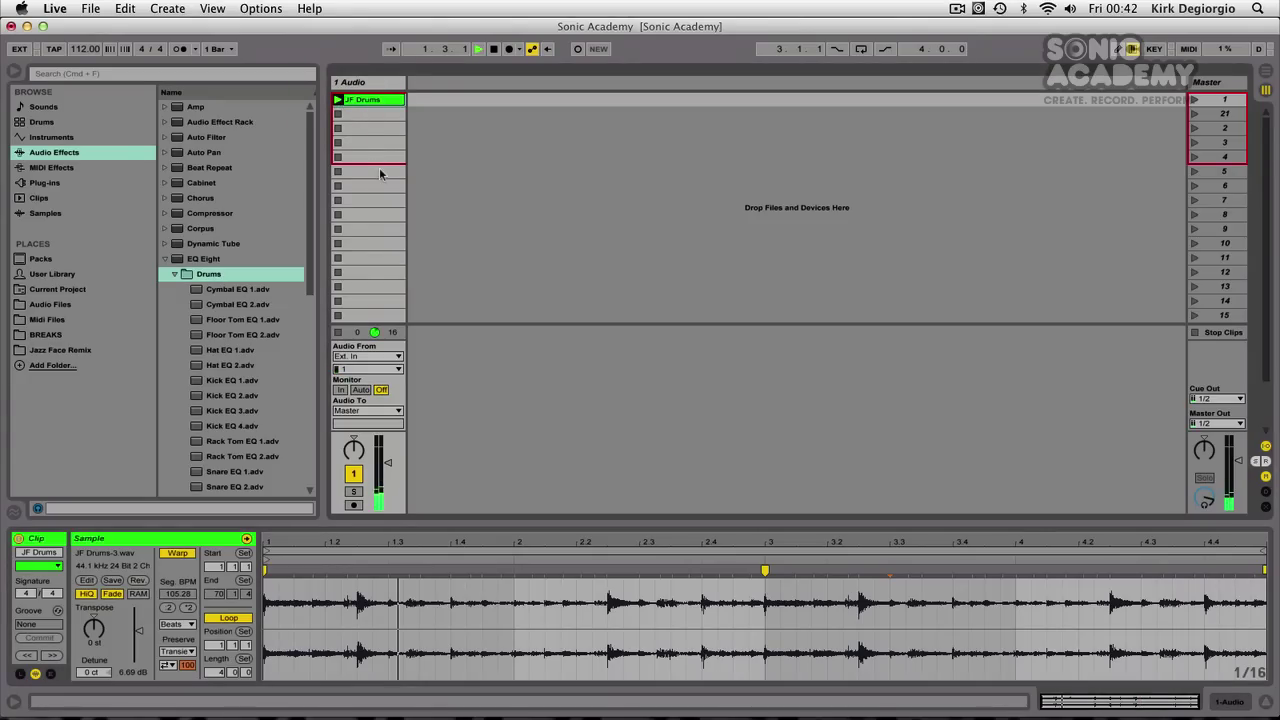
click(338, 334)
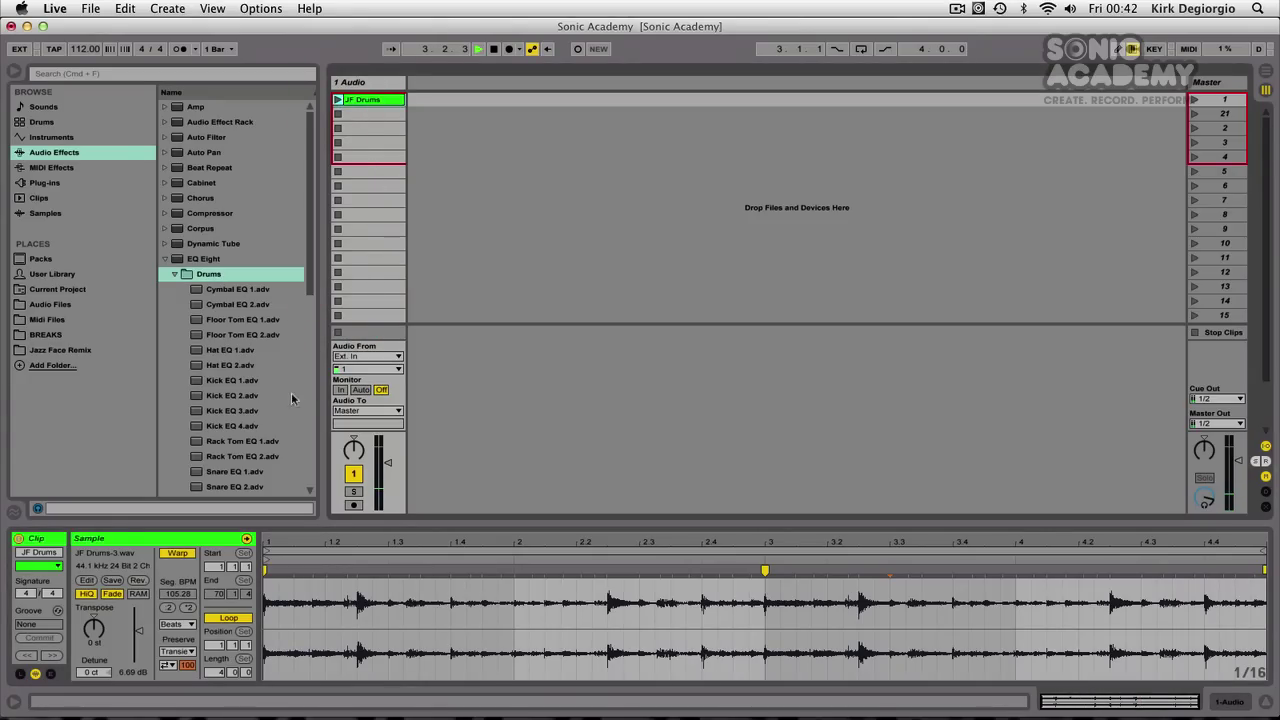
click(196, 385)
click(373, 83)
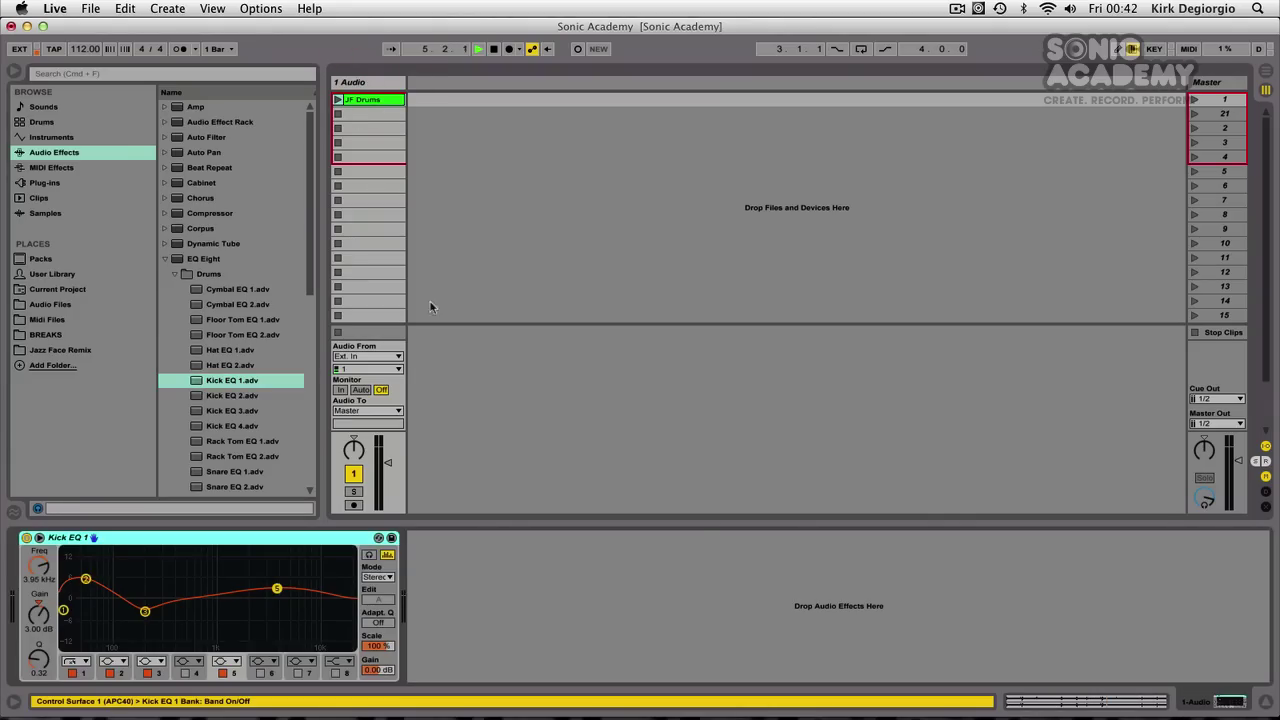
- Play the JF Drums loop and show the Kick EQ 1 curve in the large EQ view
click(338, 100)
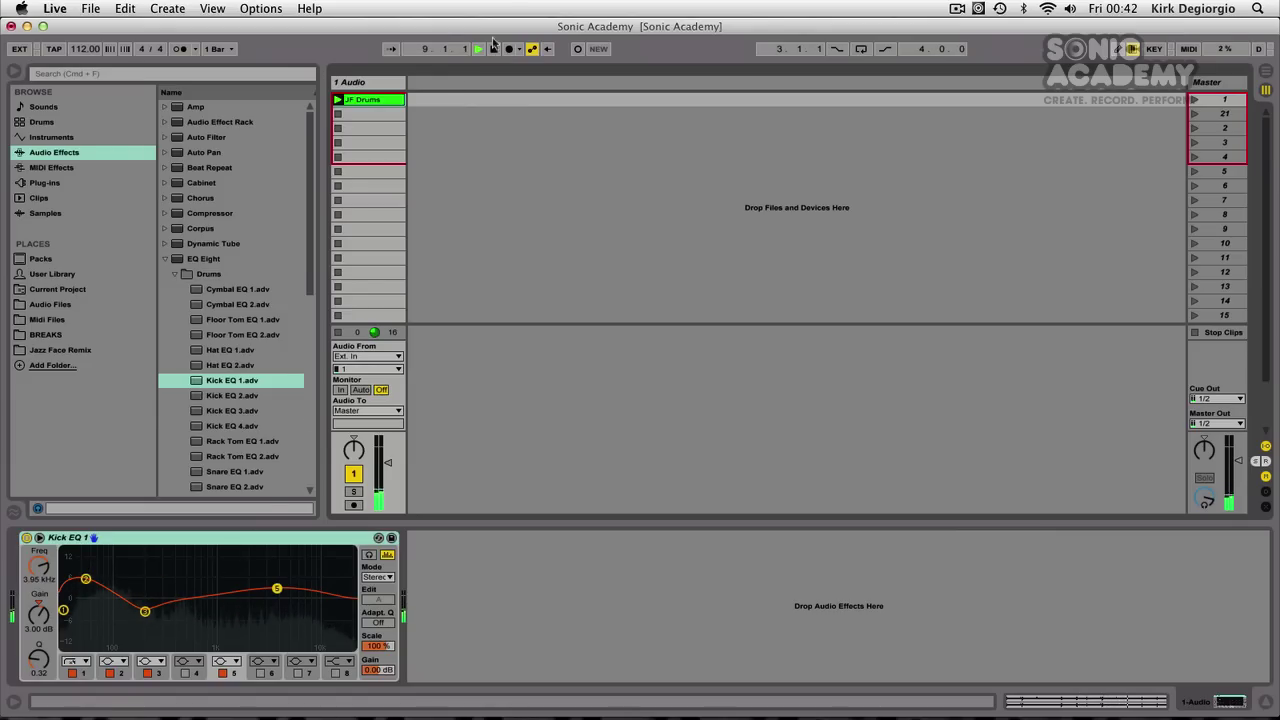
key(space)
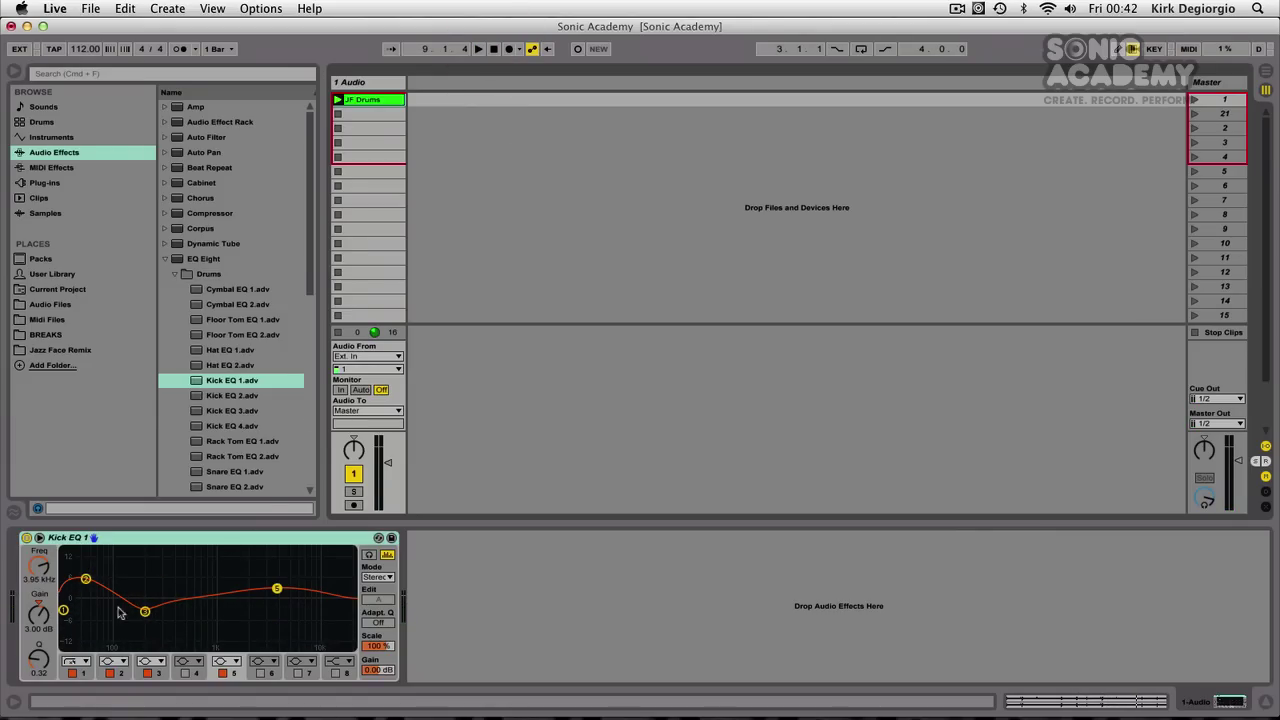
click(478, 49)
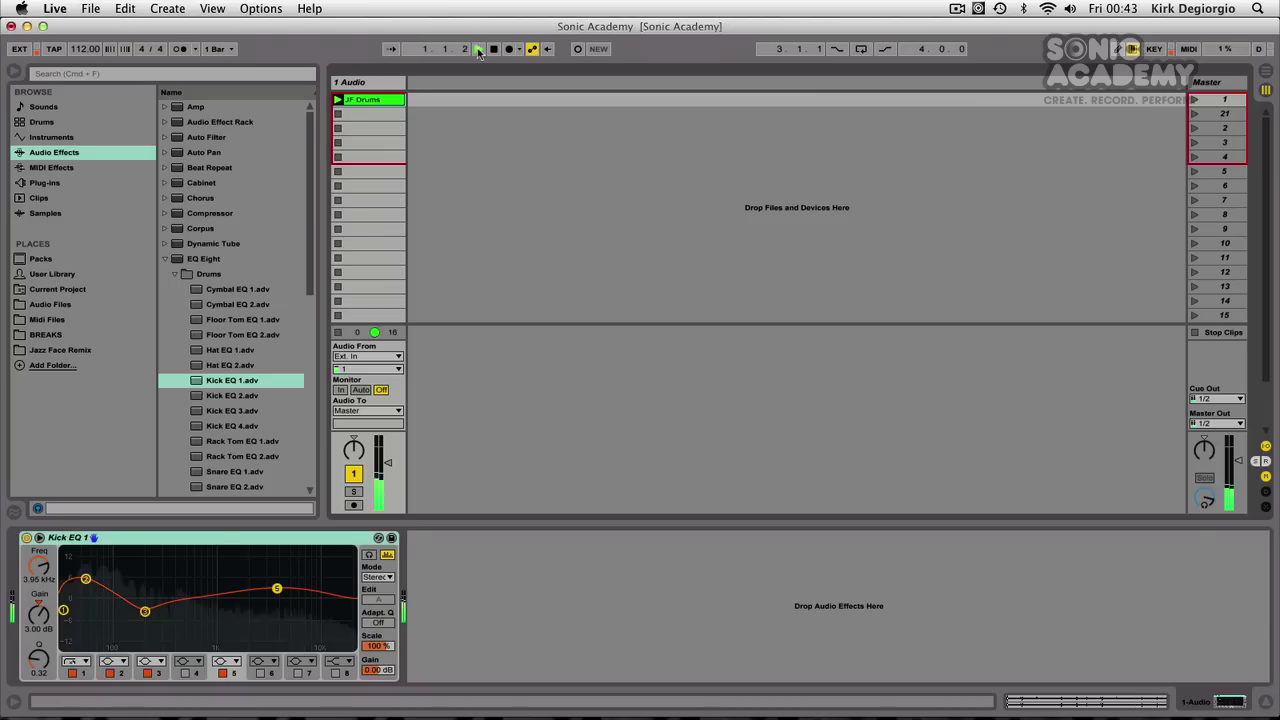
click(230, 565)
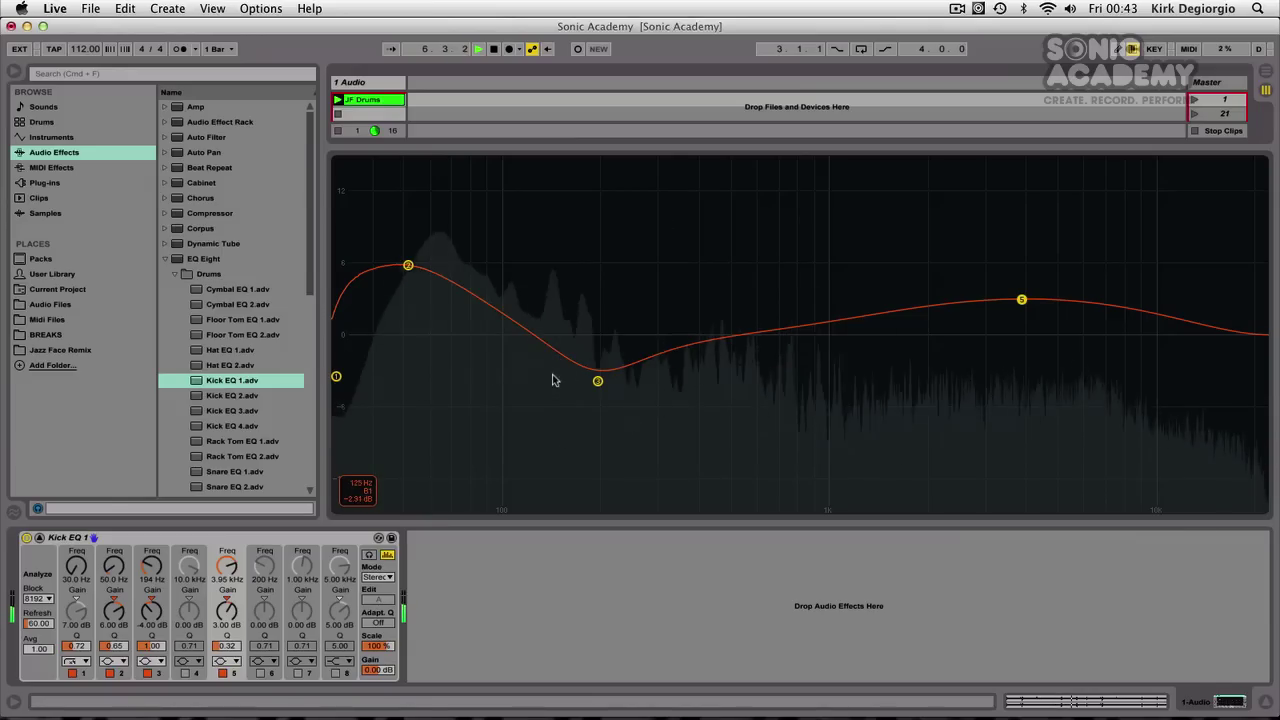
- Move band 3 to ~70.5 Hz and band 2 to +10 dB at 64.7 Hz, then stop and close the view
drag(597, 381, 456, 328)
drag(408, 265, 444, 218)
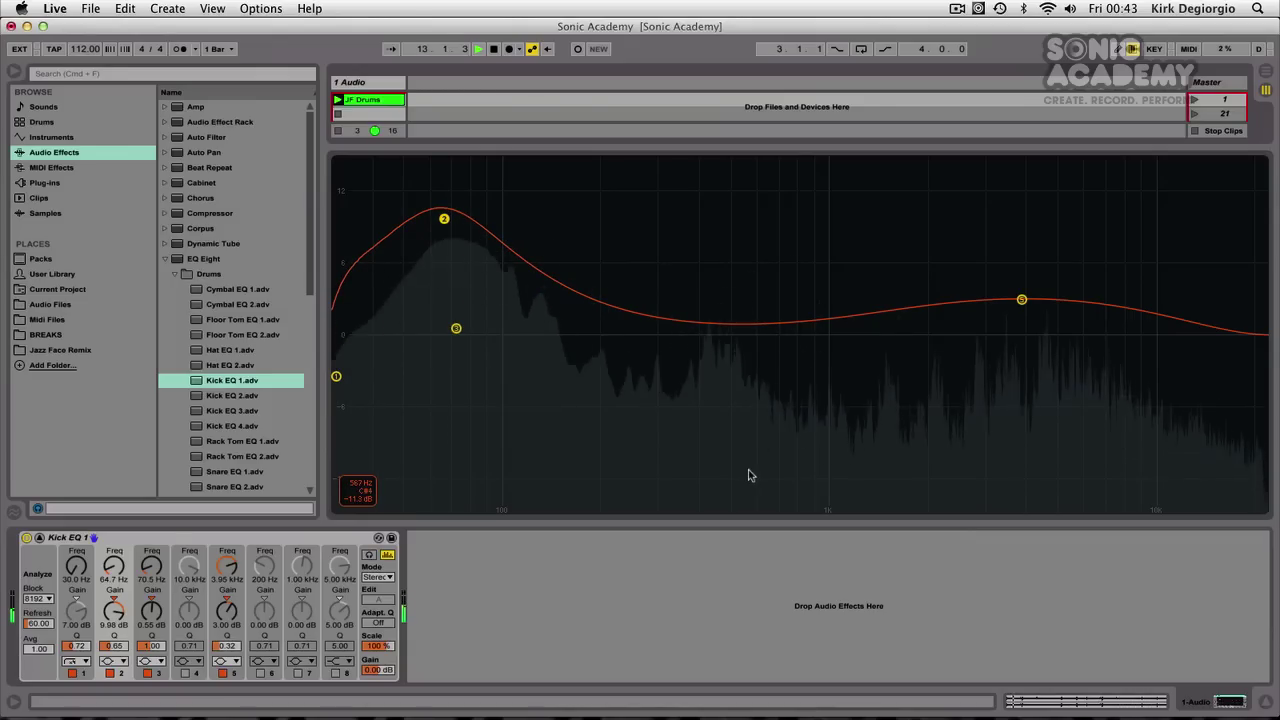
key(space)
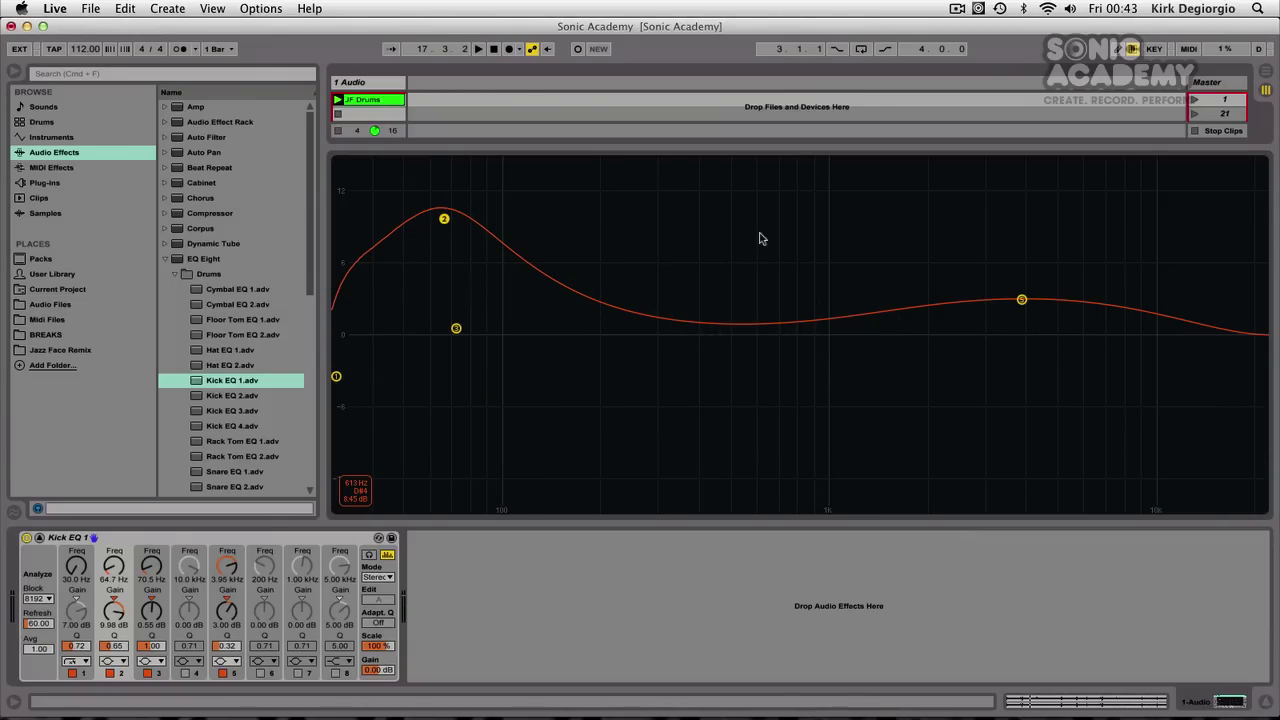
click(760, 238)
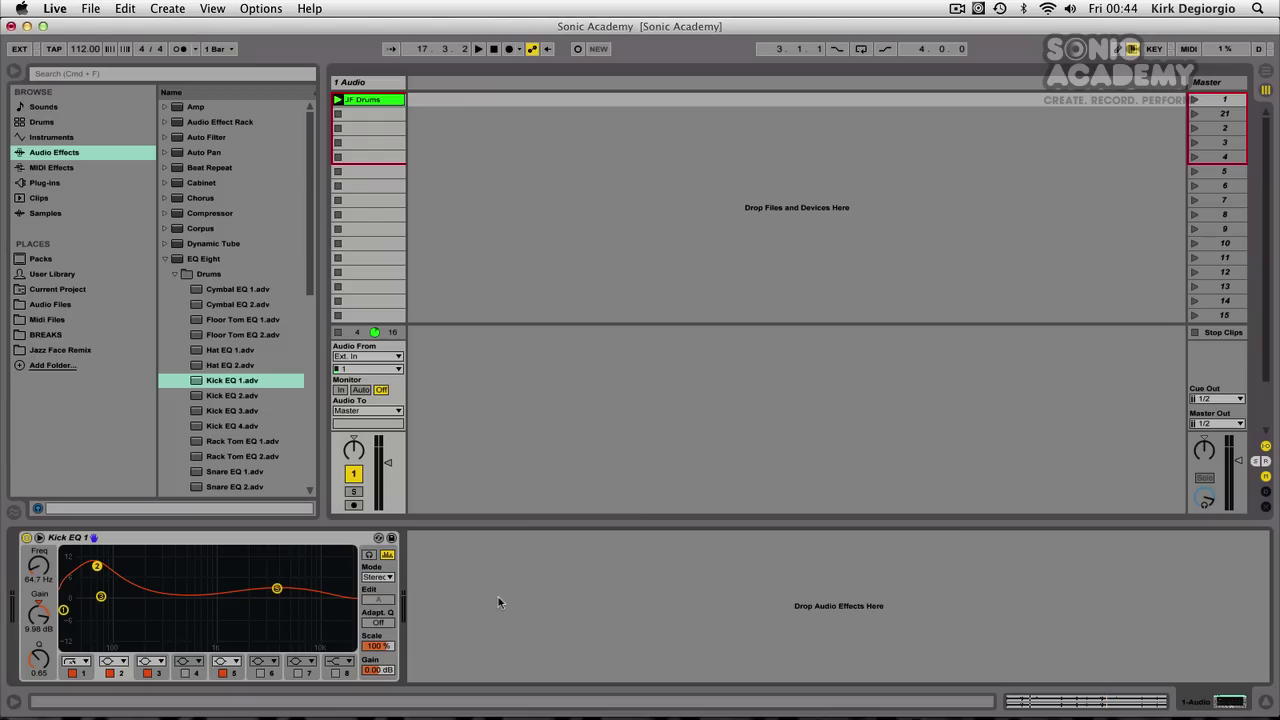
- Enable Kick EQ 1's adaptive Q and lift band 5 about 3.1 dB at 4.17 kHz
click(378, 622)
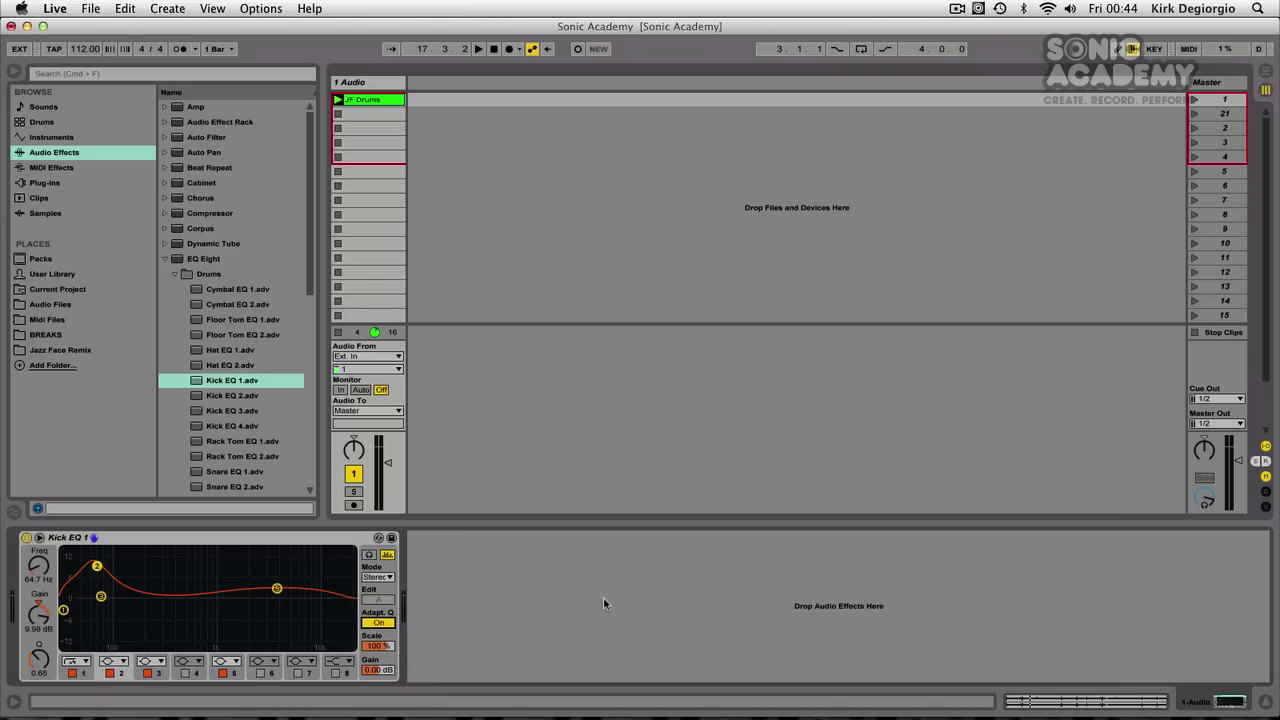
mouse_move(277, 588)
mouse_down()
mouse_move(300, 610)
mouse_move(280, 605)
mouse_move(277, 571)
mouse_move(277, 629)
mouse_move(279, 566)
mouse_move(277, 606)
mouse_move(279, 588)
mouse_up()
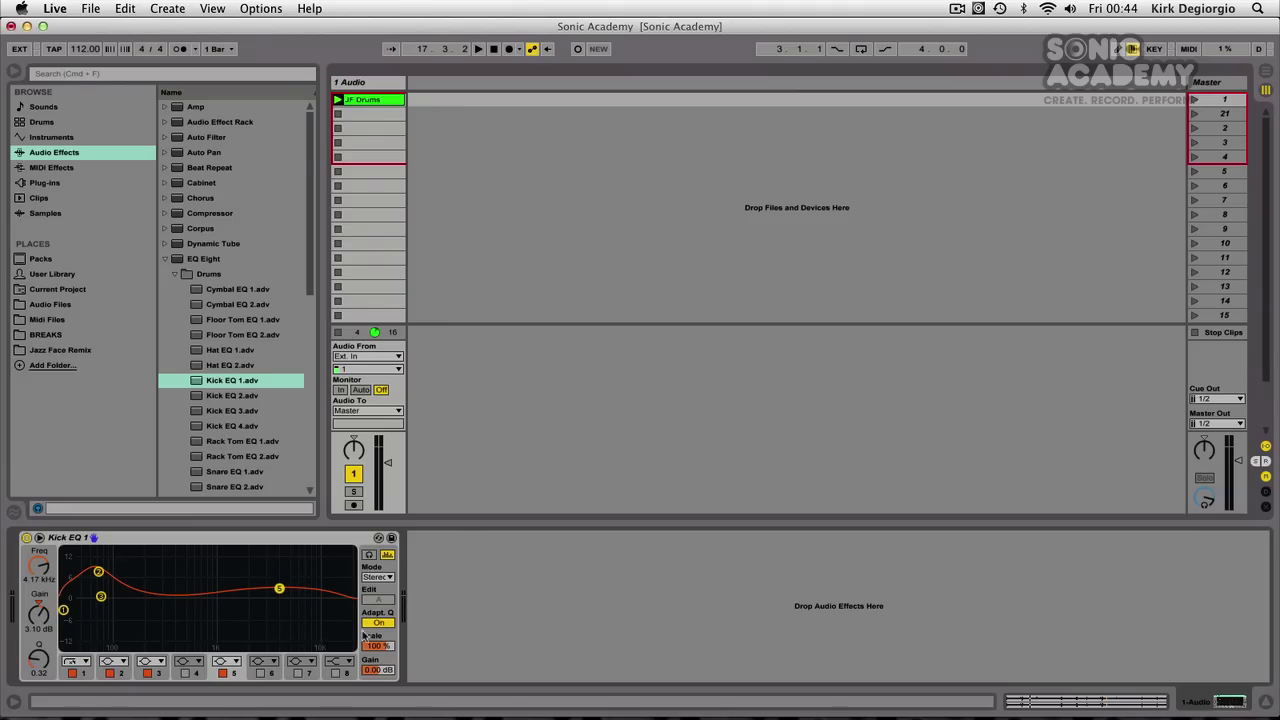
click(379, 623)
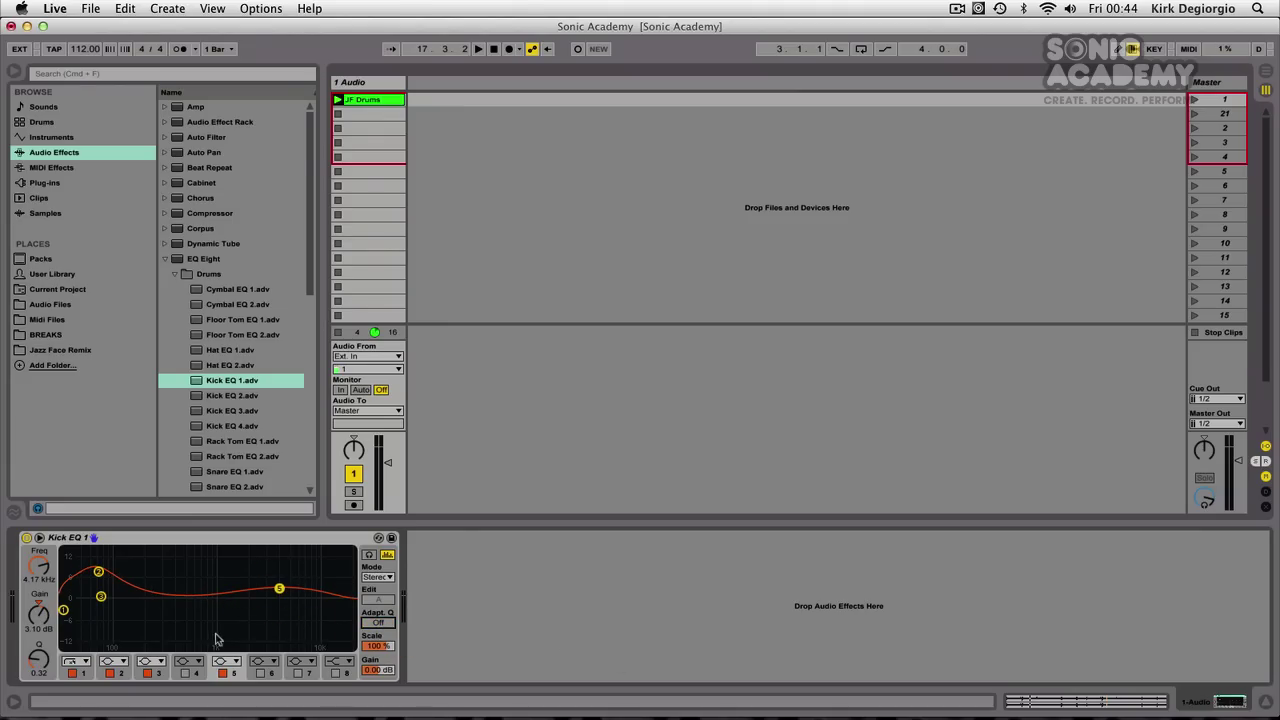
click(379, 623)
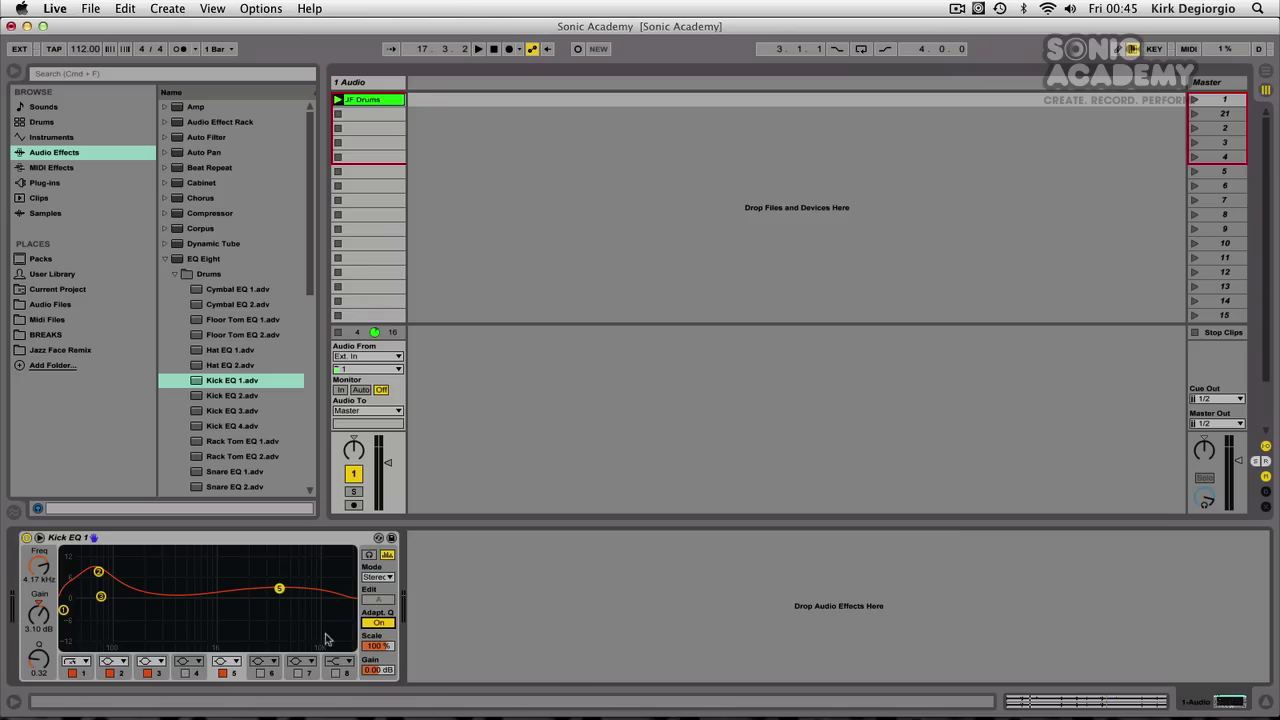
click(206, 578)
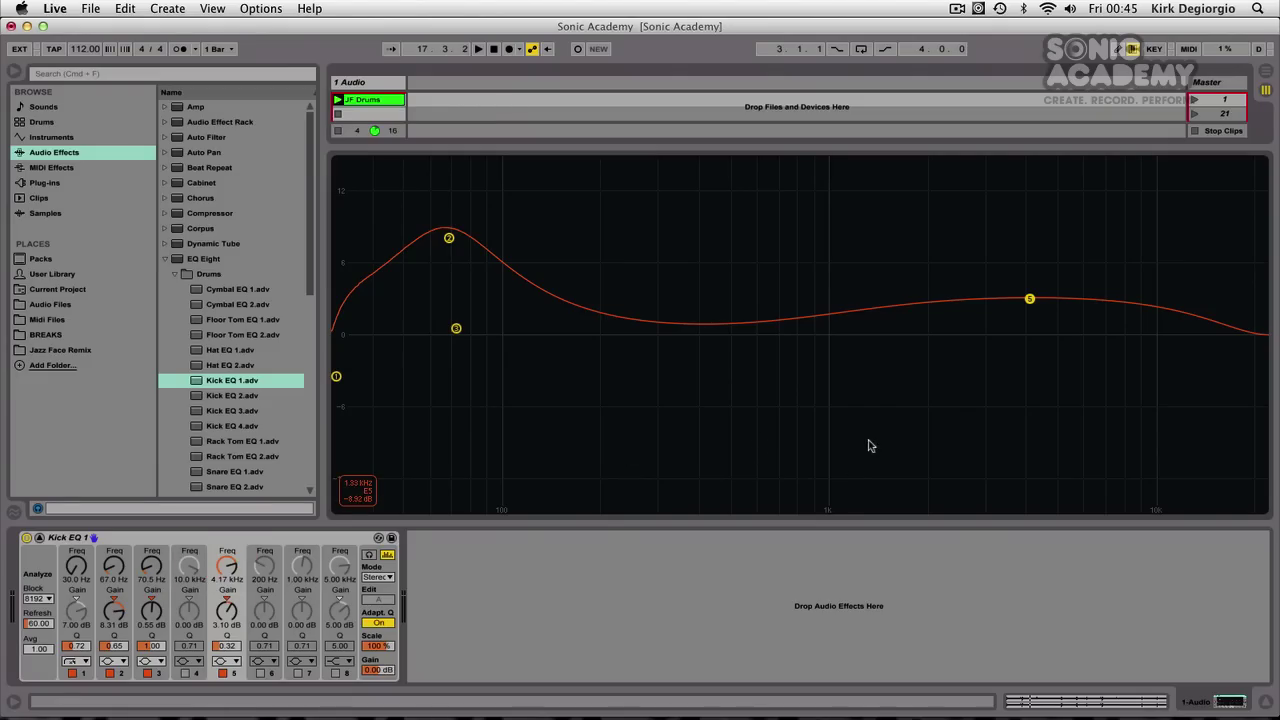
click(766, 397)
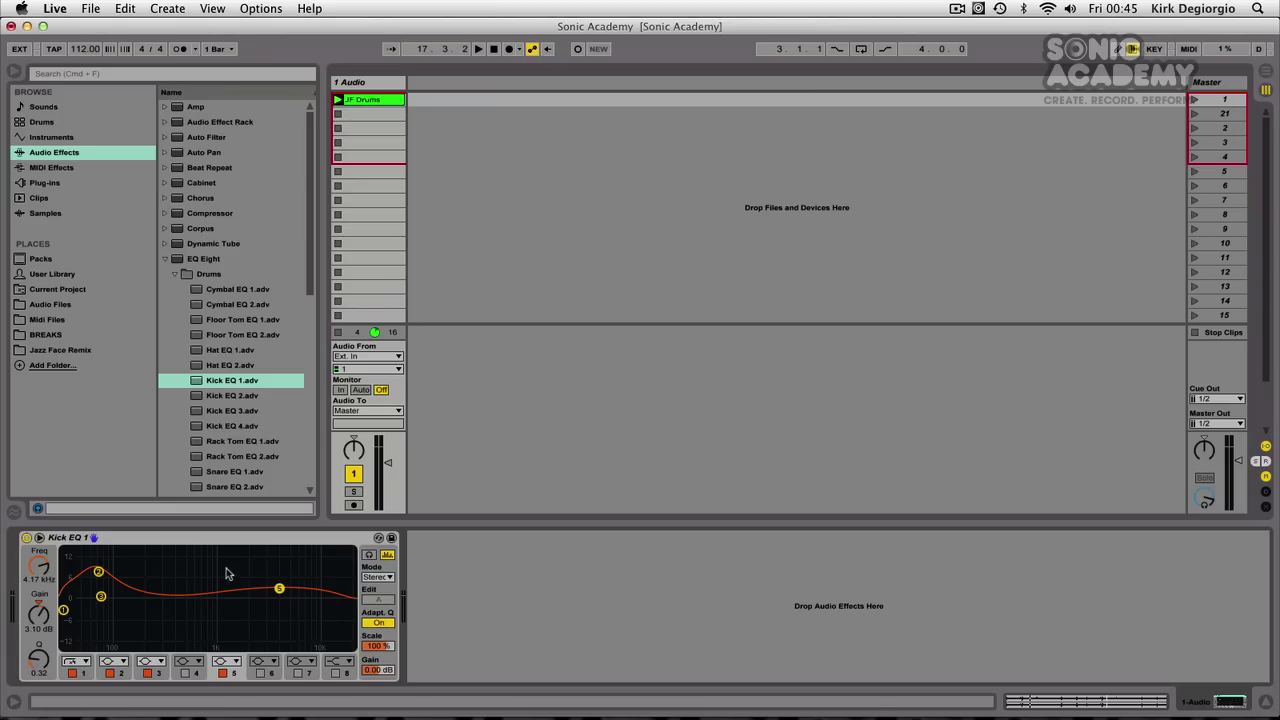
- Collapse the EQ Eight folder and drag Glue Compressor into the chain after Kick EQ 1
click(174, 276)
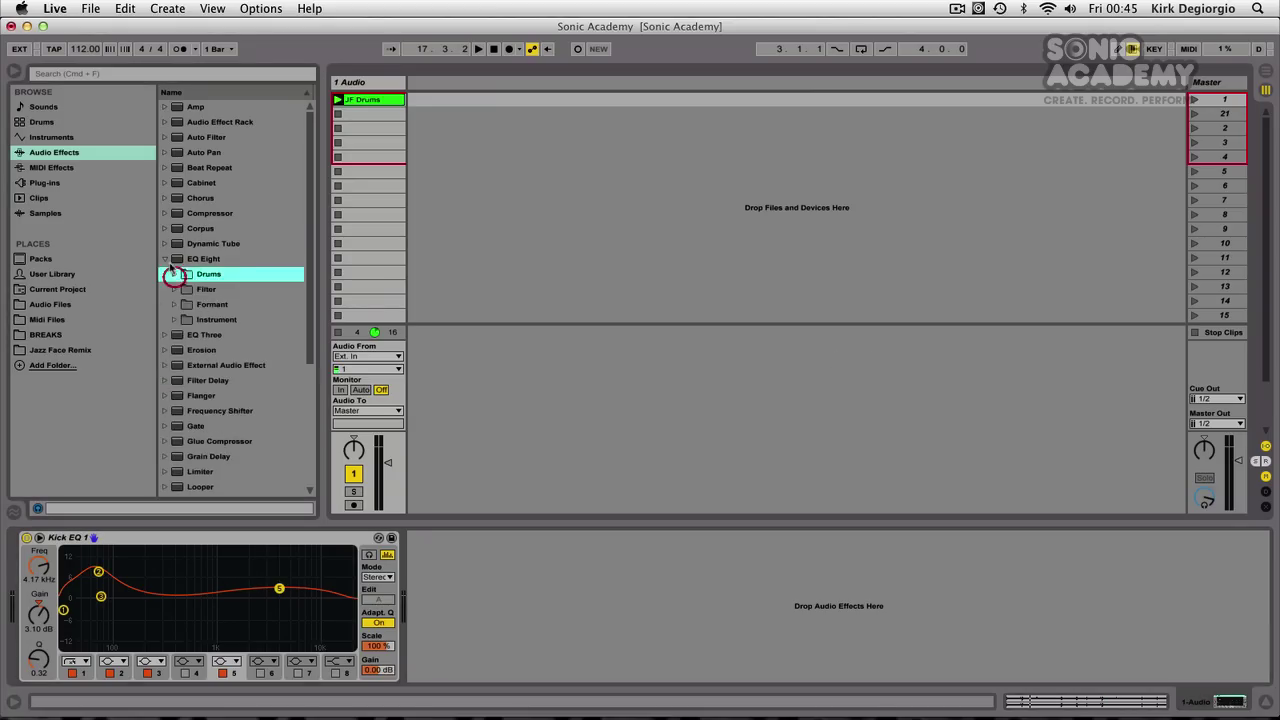
key(Left)
key(Left)
drag(312, 360, 305, 494)
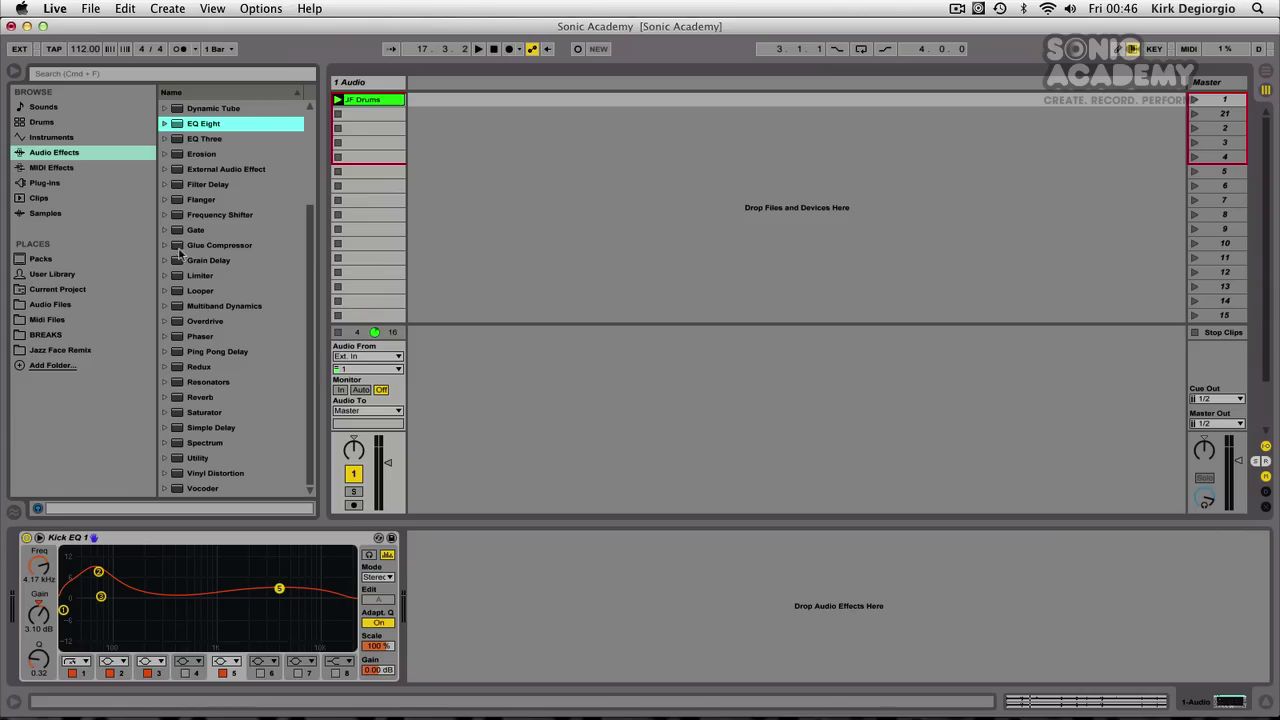
drag(175, 249, 434, 600)
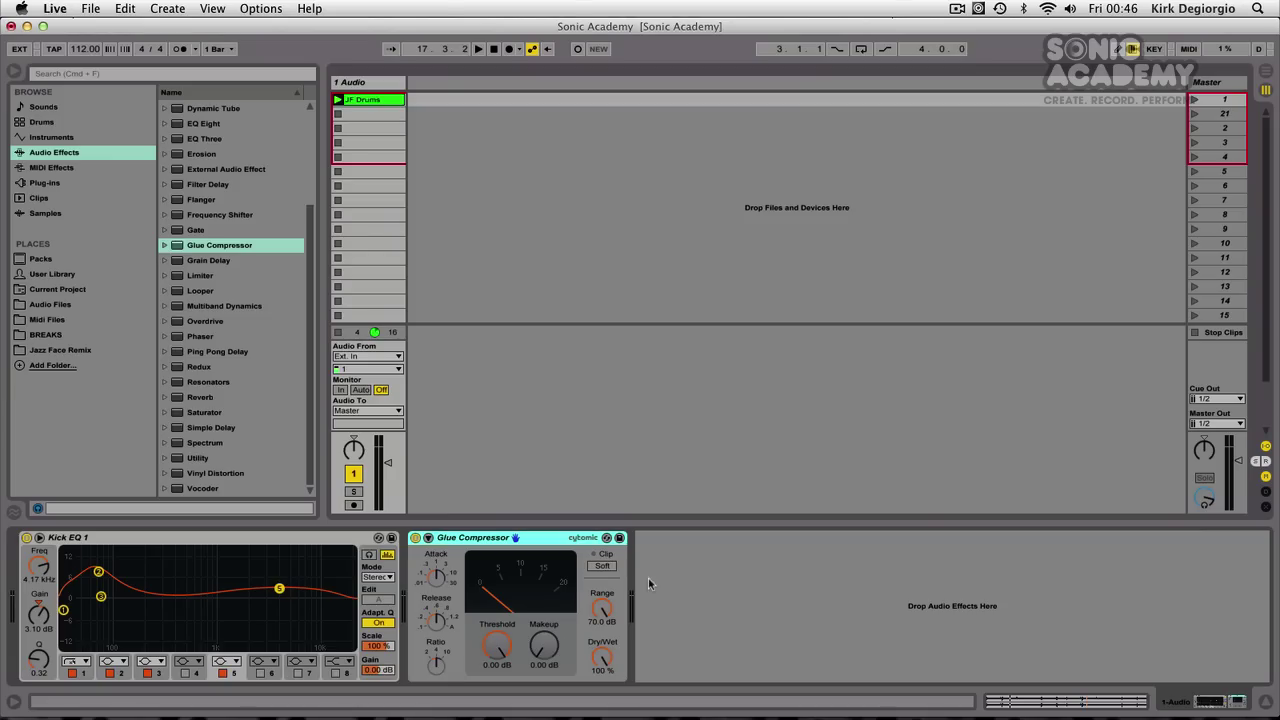
- Hot-swap the Glue Compressor to the Drum - rock parallel room preset and start playback
key(q)
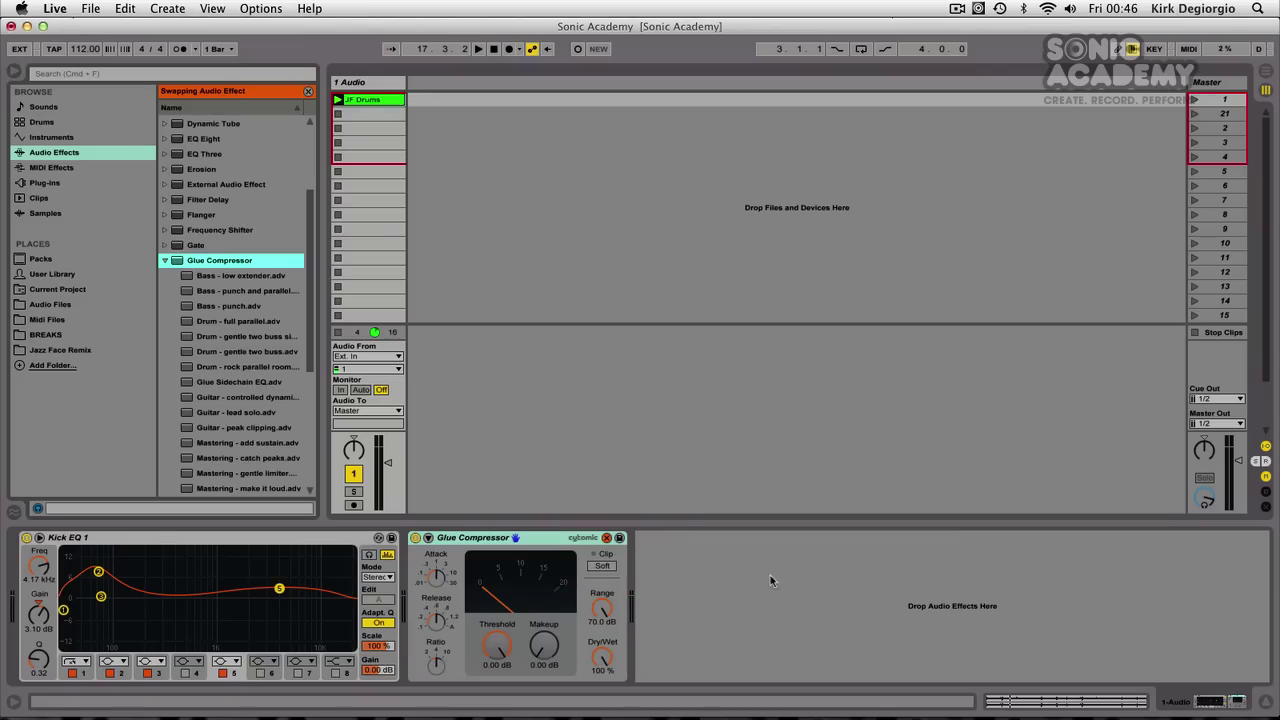
double_click(254, 367)
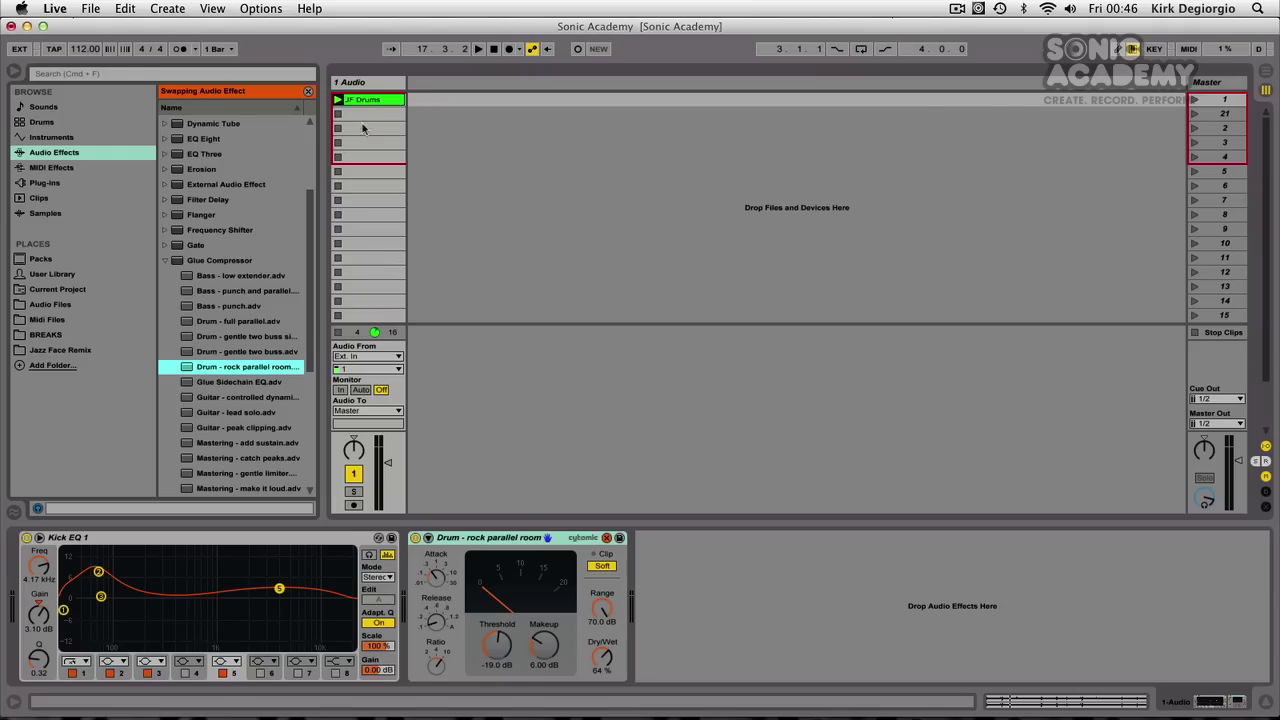
click(477, 49)
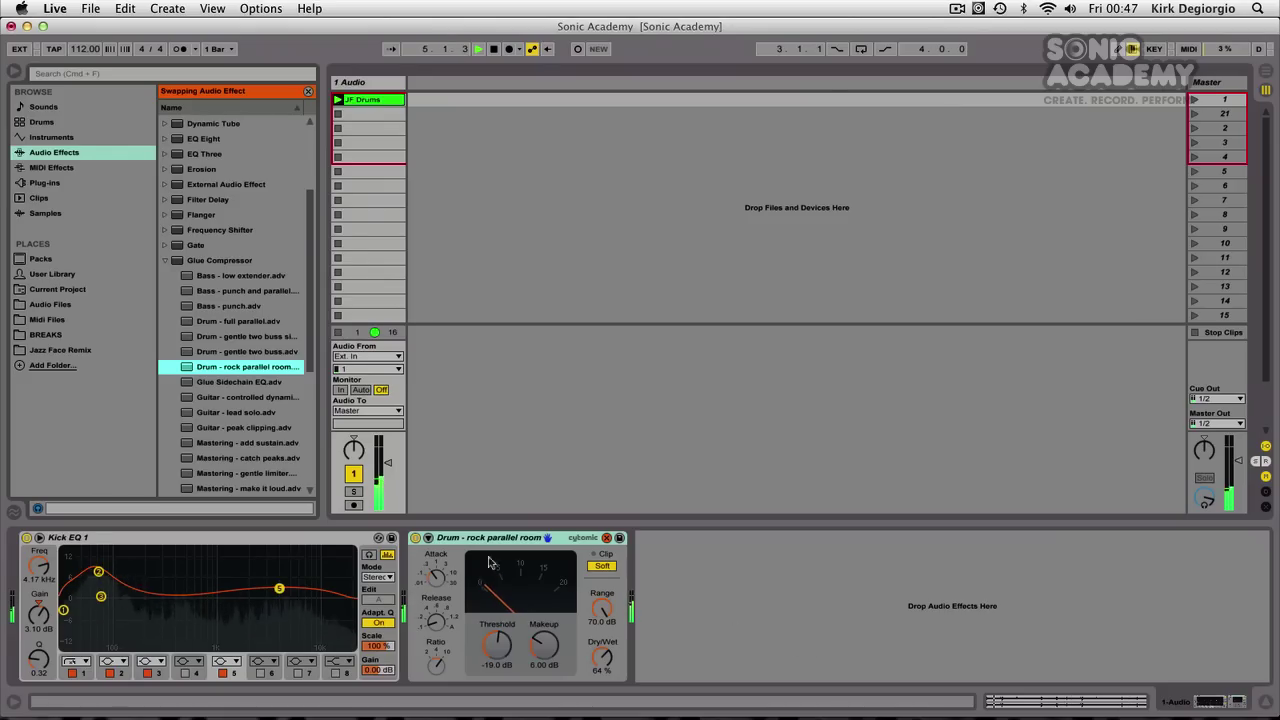
- Compare the compressor on and off, leave it switched off, and stop playback
click(415, 539)
click(415, 538)
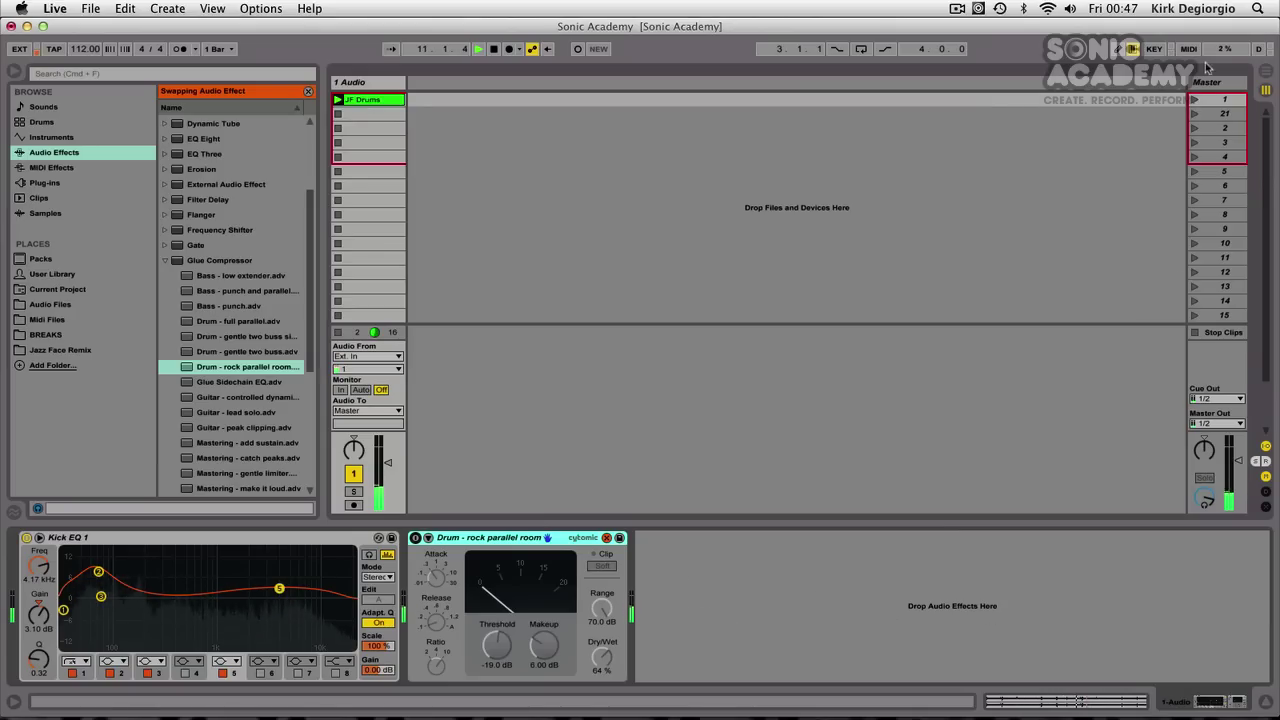
click(415, 537)
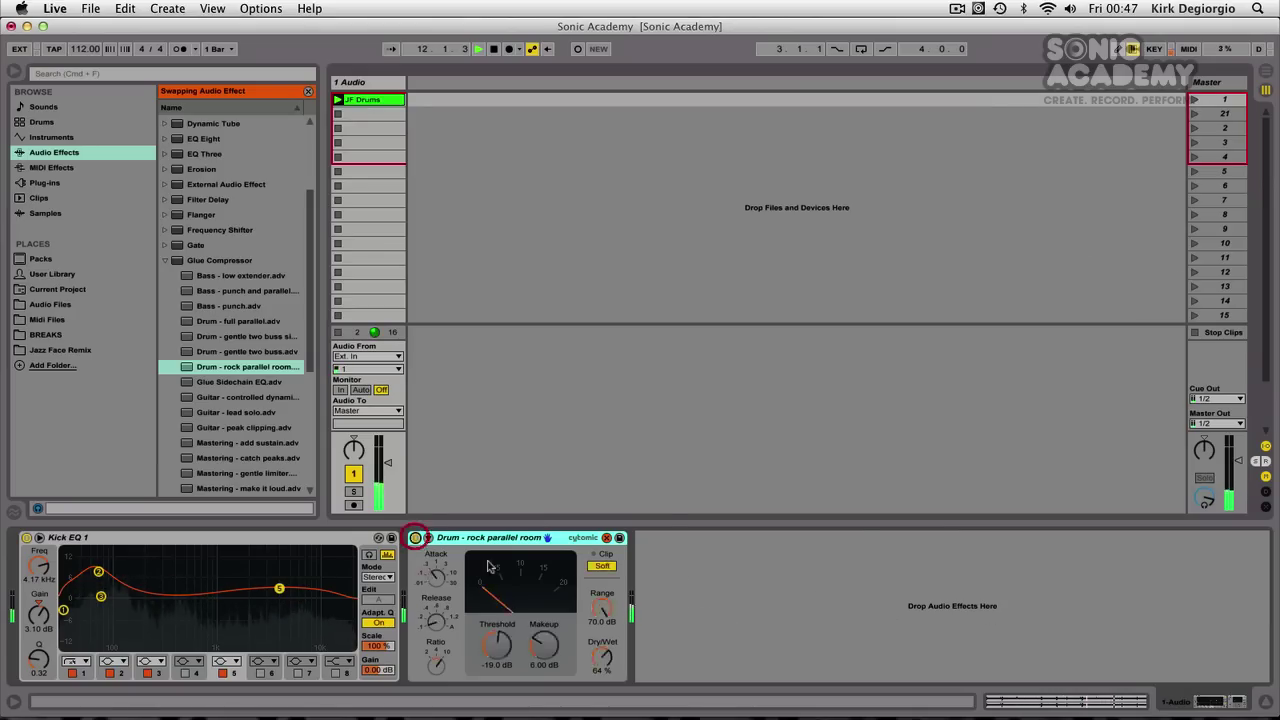
click(415, 538)
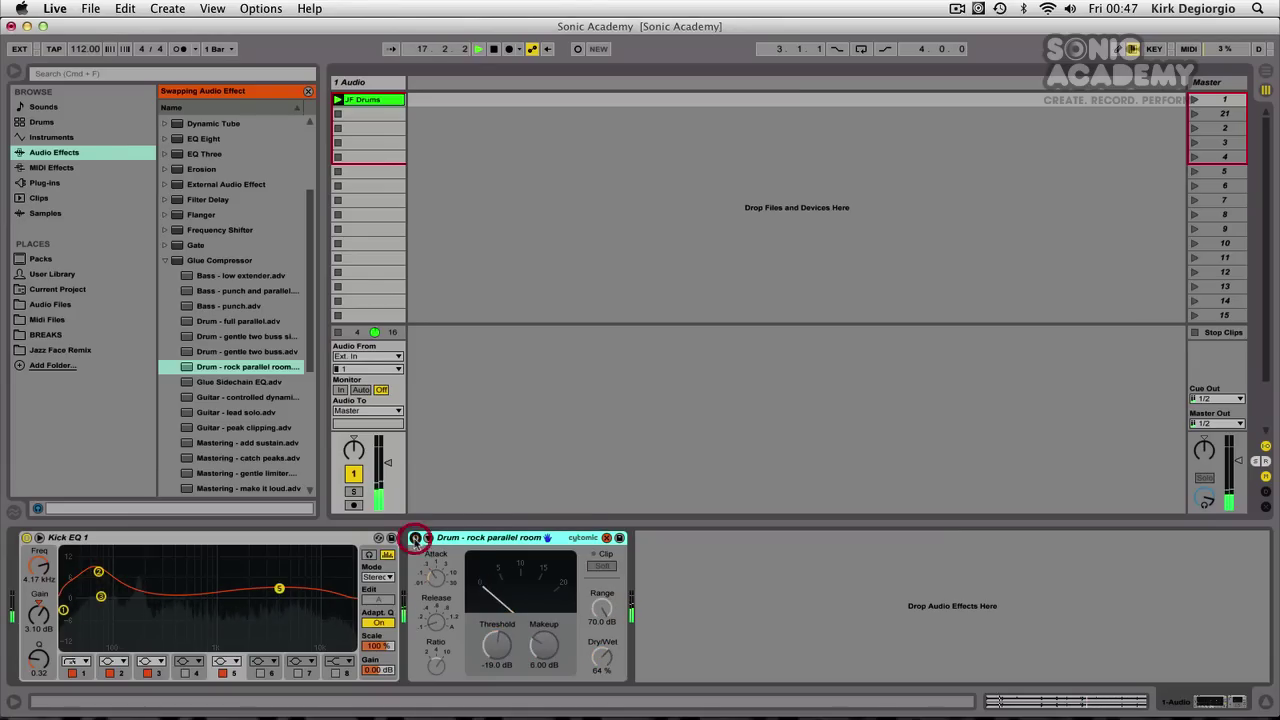
click(493, 48)
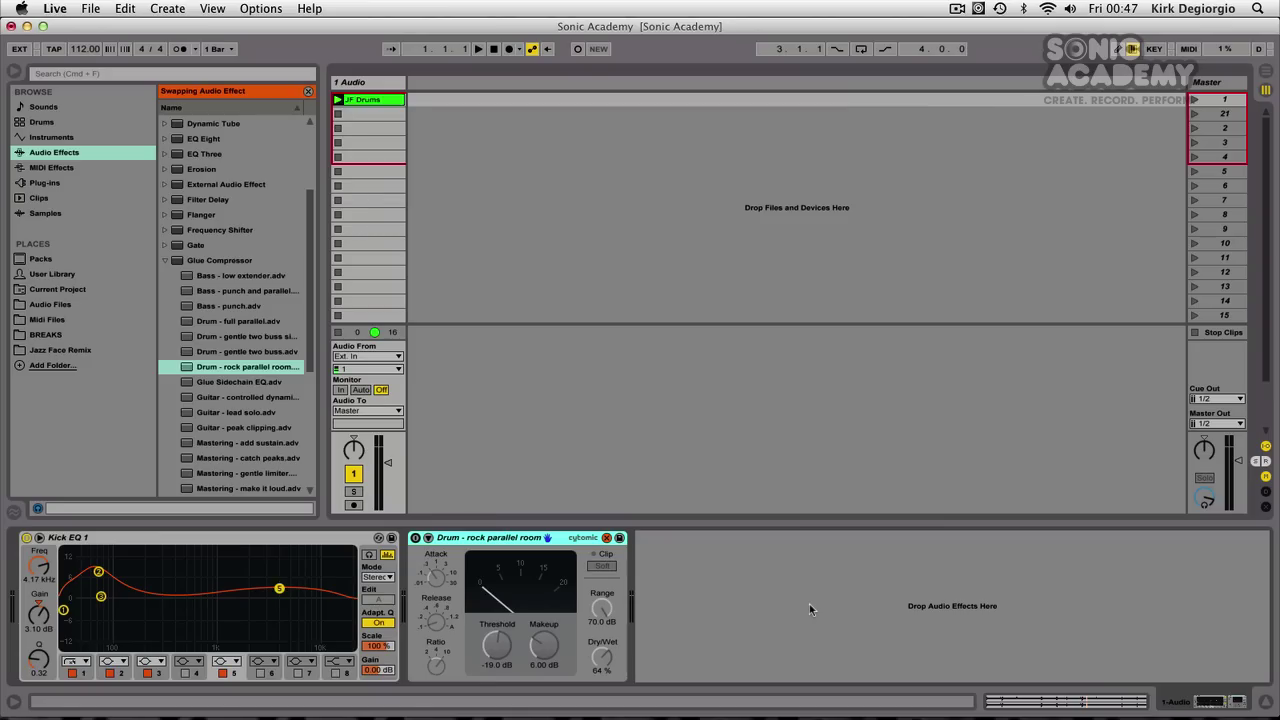
key(Left)
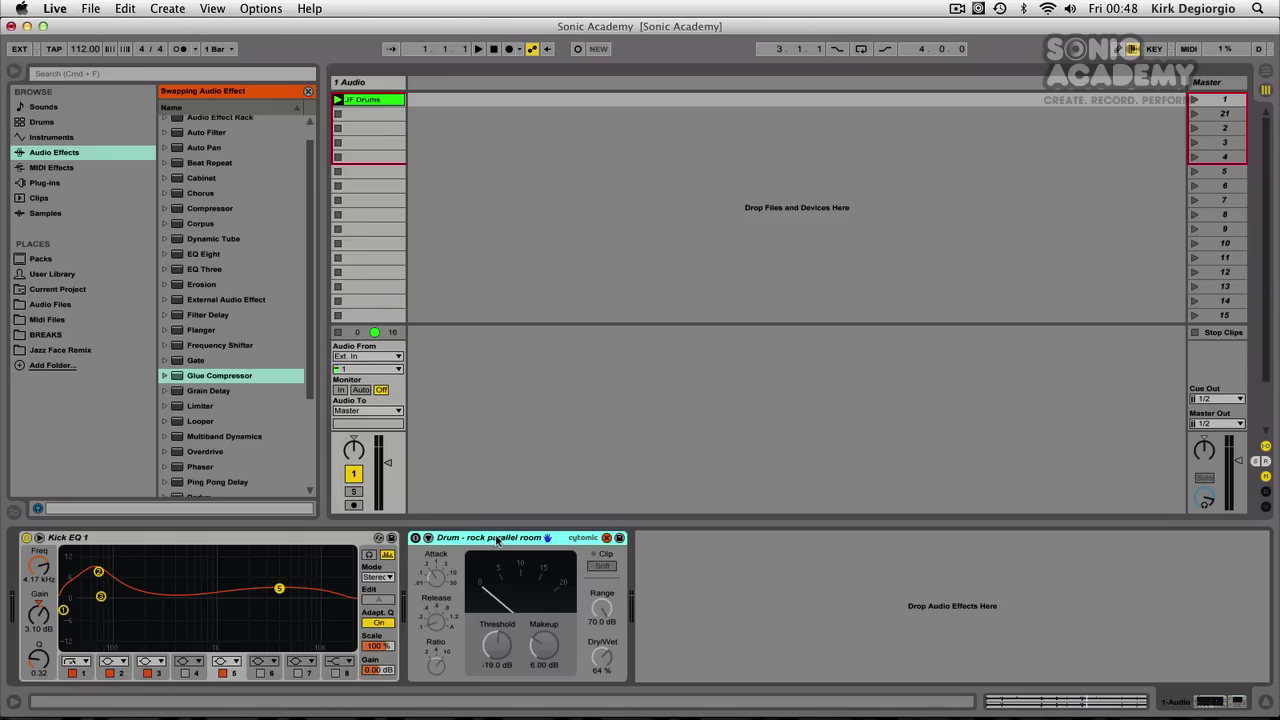
- Delete the Glue Compressor and add the Compressor's Flattenator preset after Kick EQ 1
click(494, 538)
key(Delete)
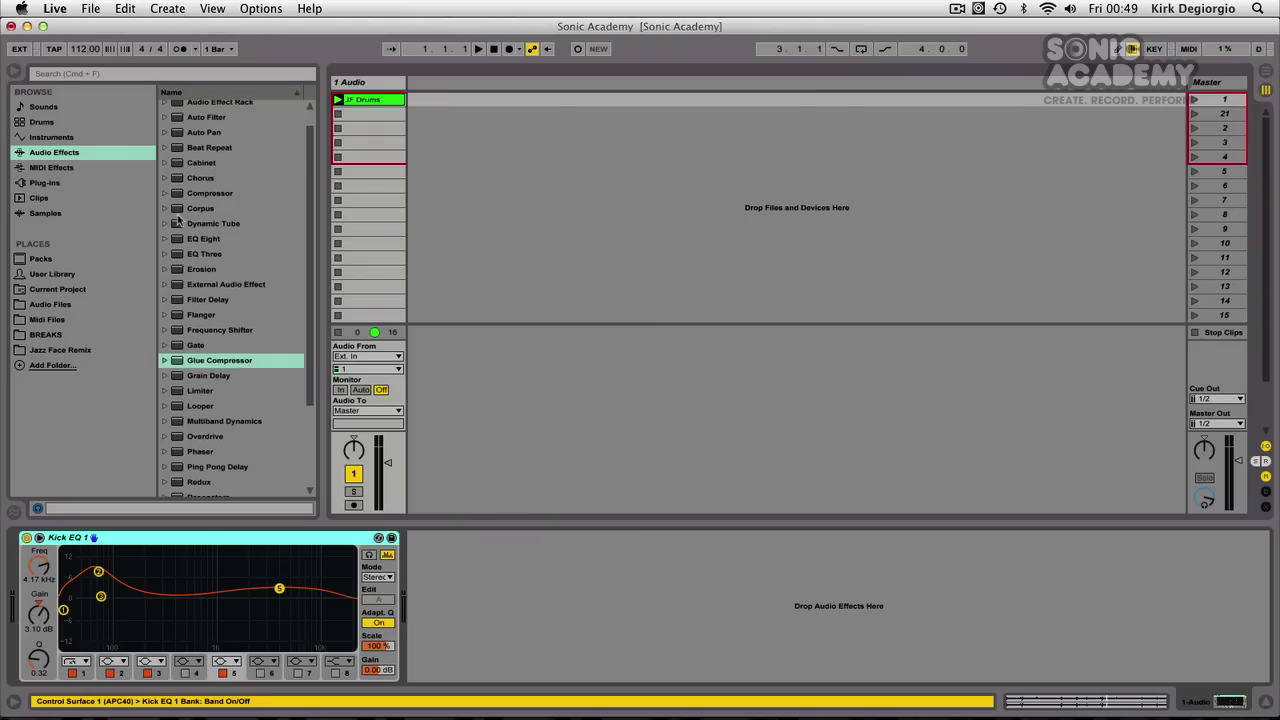
click(166, 194)
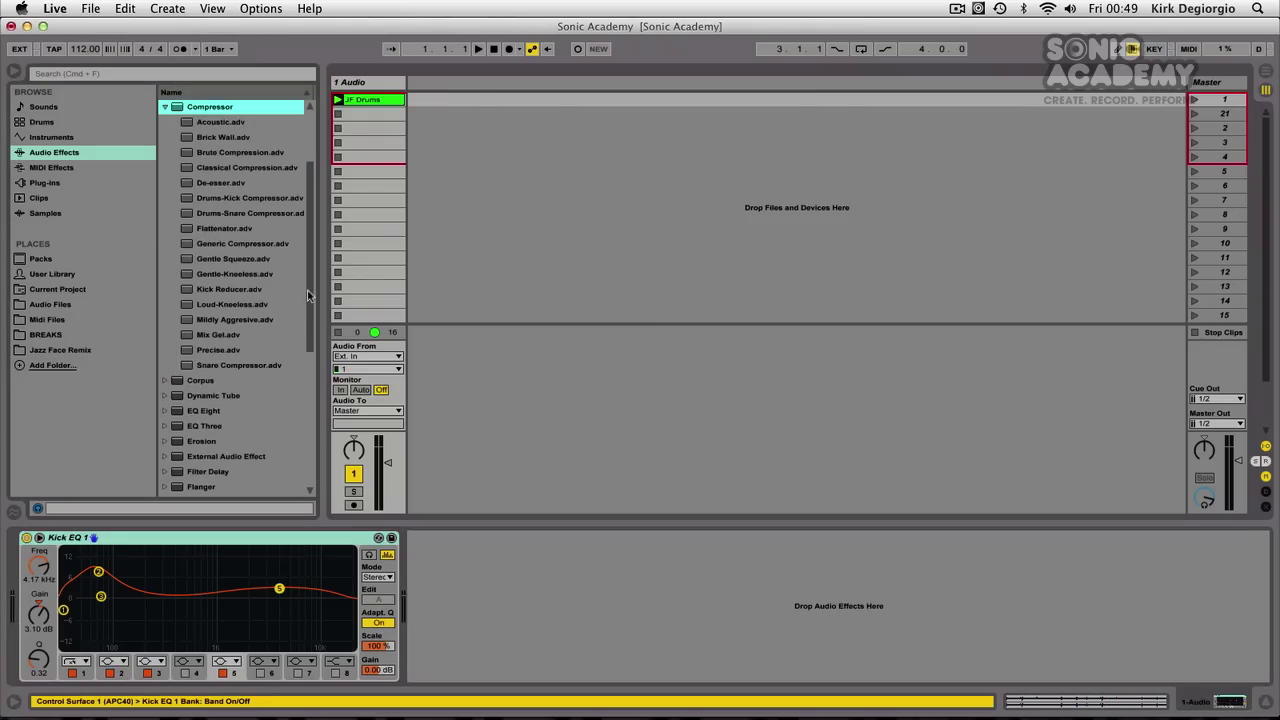
drag(311, 296, 310, 288)
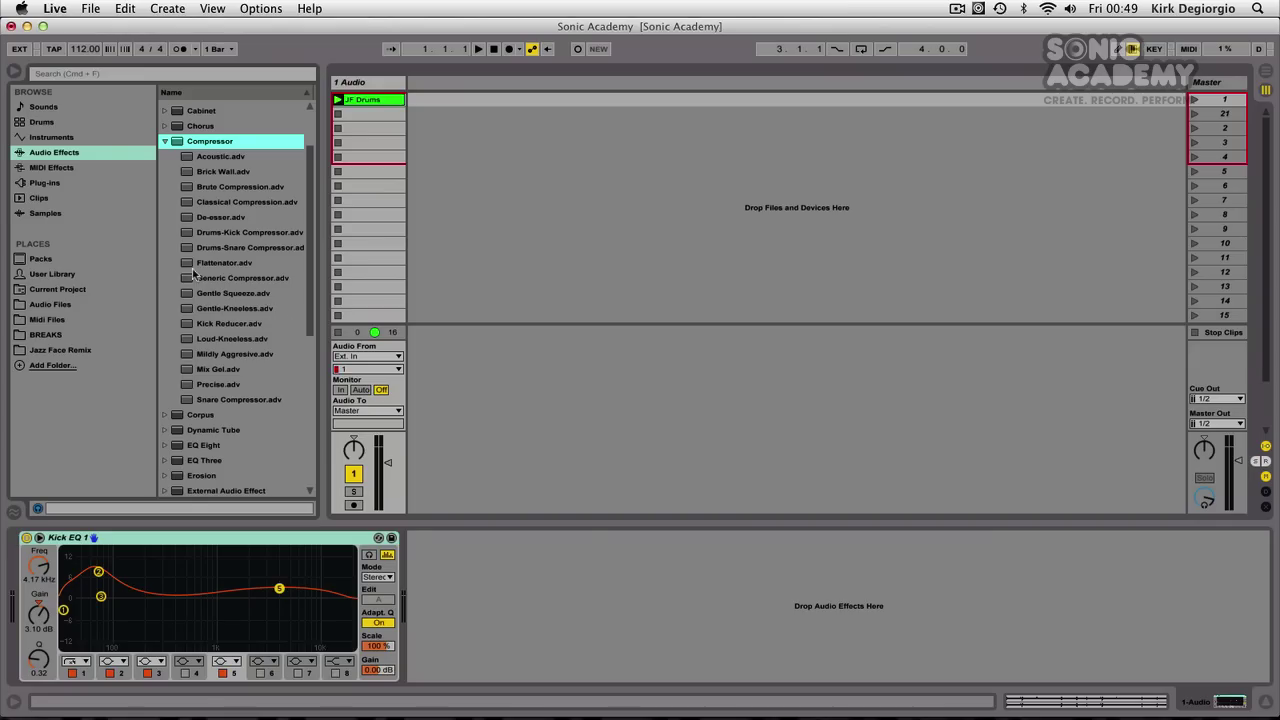
drag(210, 263, 456, 565)
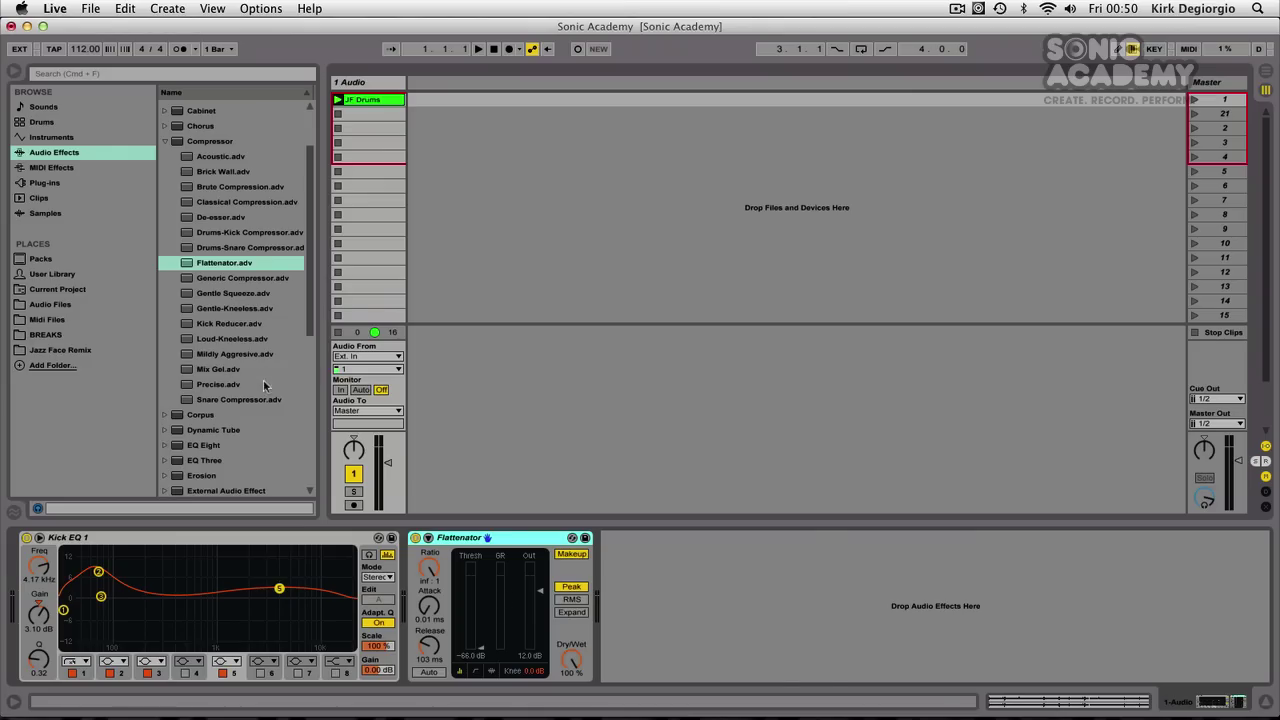
- Swap in the Precise compressor preset and launch the JF Drums clip
double_click(218, 384)
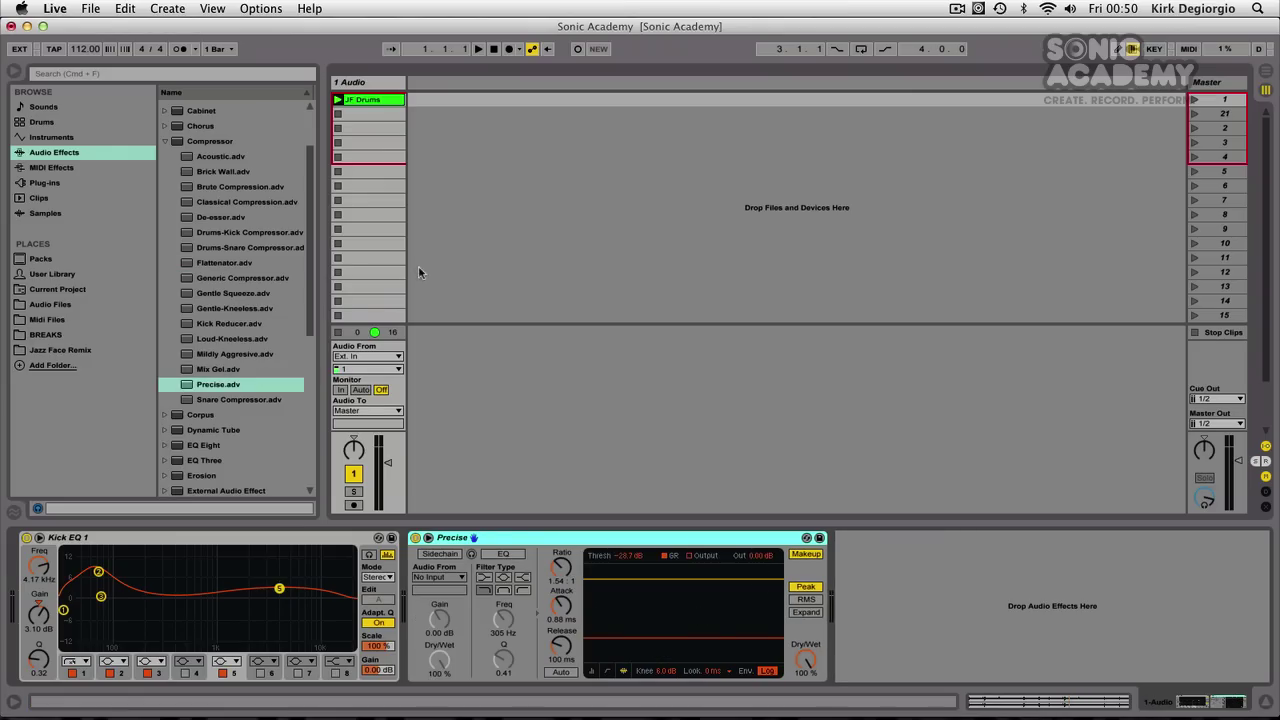
click(338, 99)
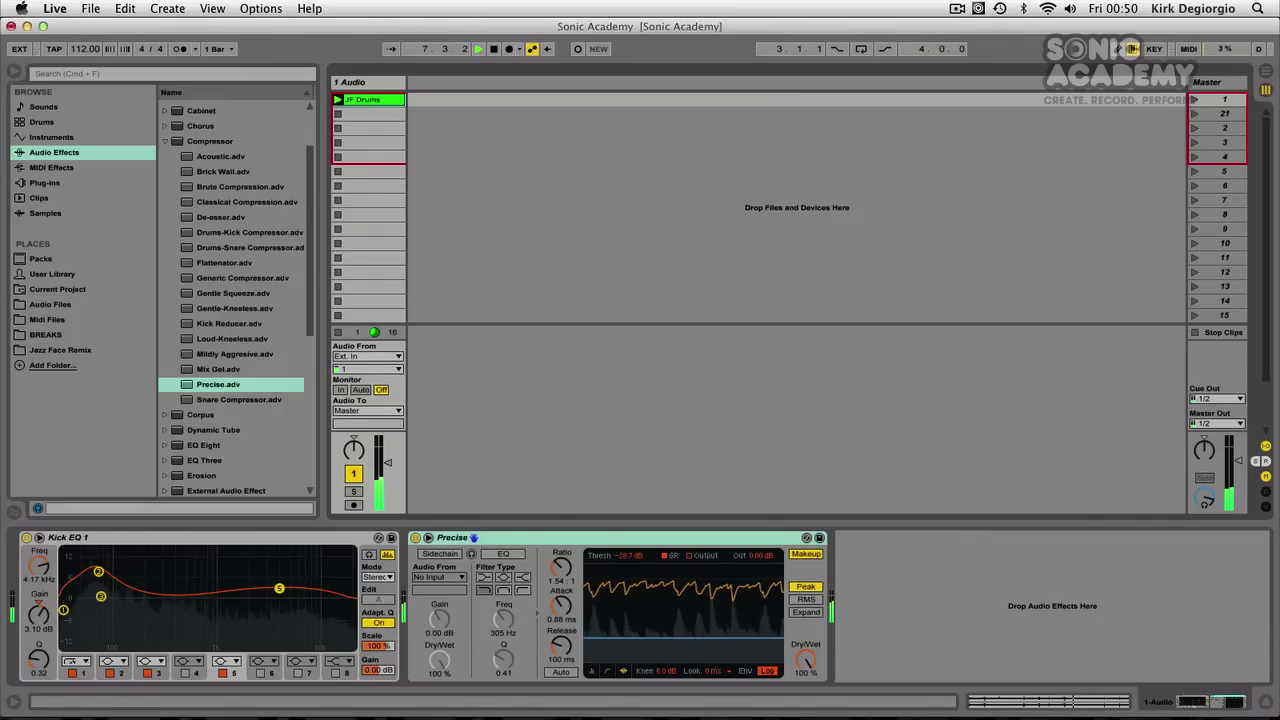
- Sweep the Precise compressor's threshold while listening, settling at −16.1 dB, then stop playback
drag(744, 638, 744, 614)
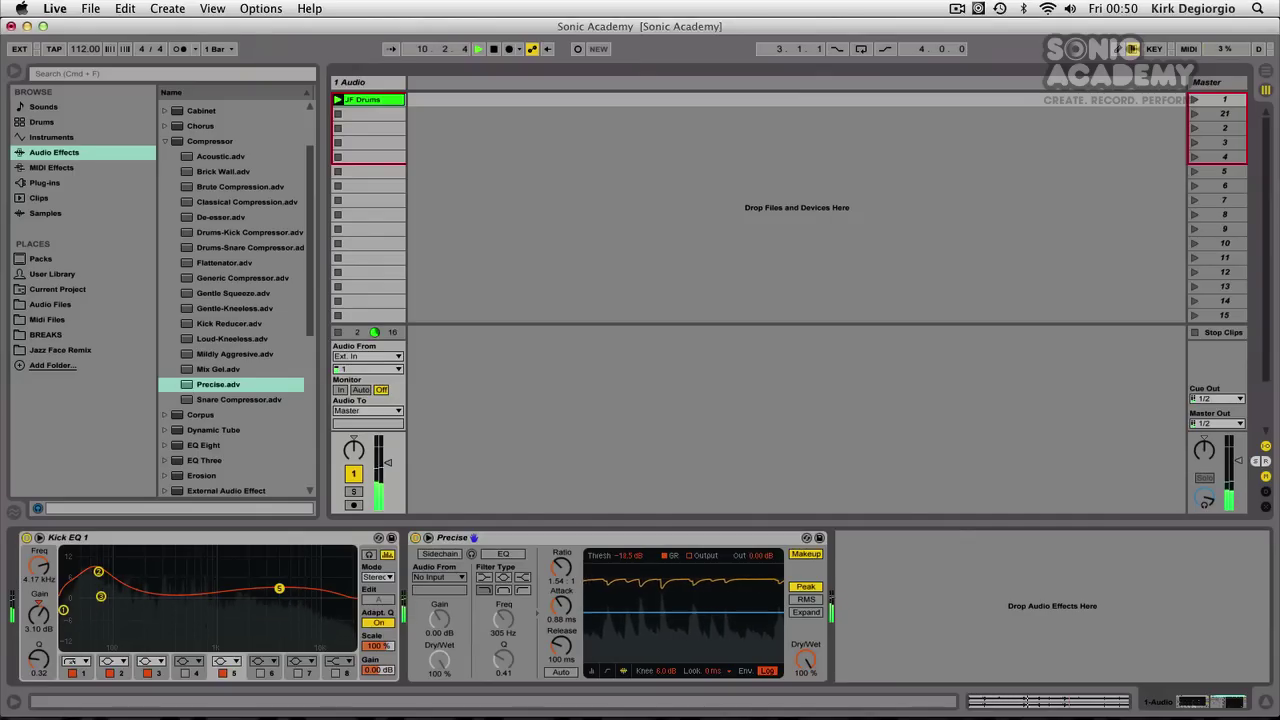
drag(756, 604, 756, 600)
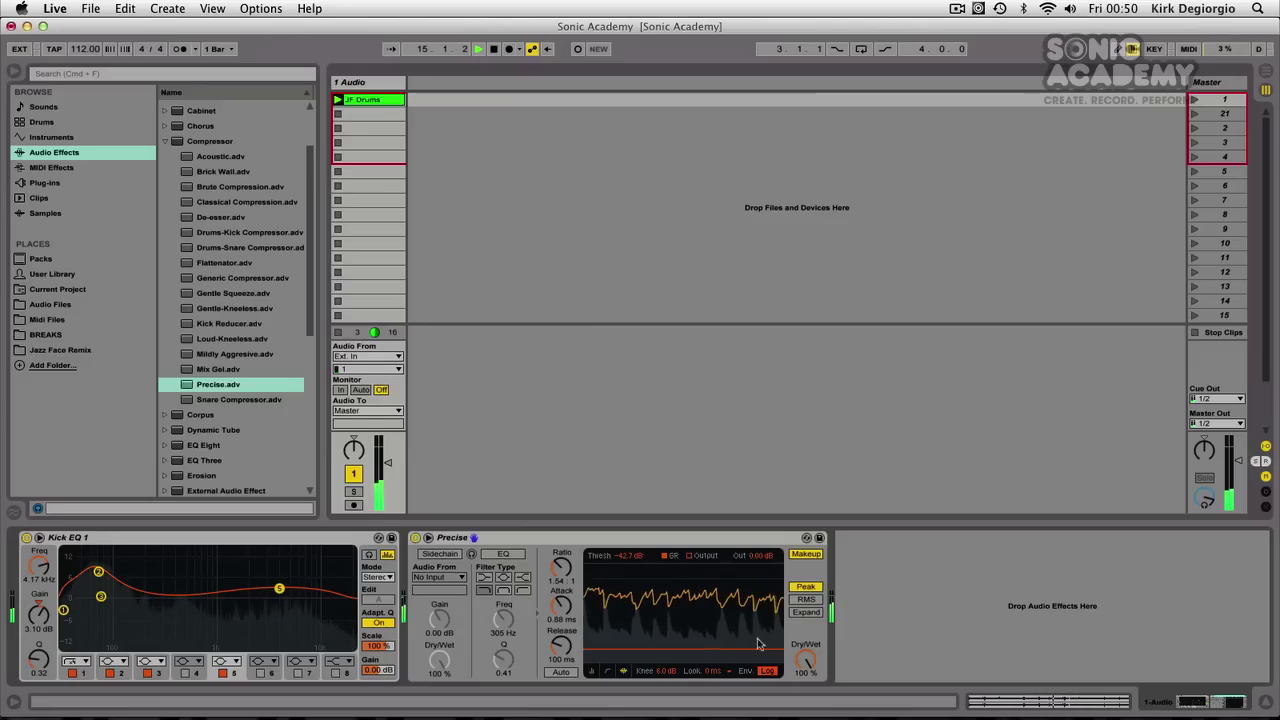
drag(690, 653, 690, 660)
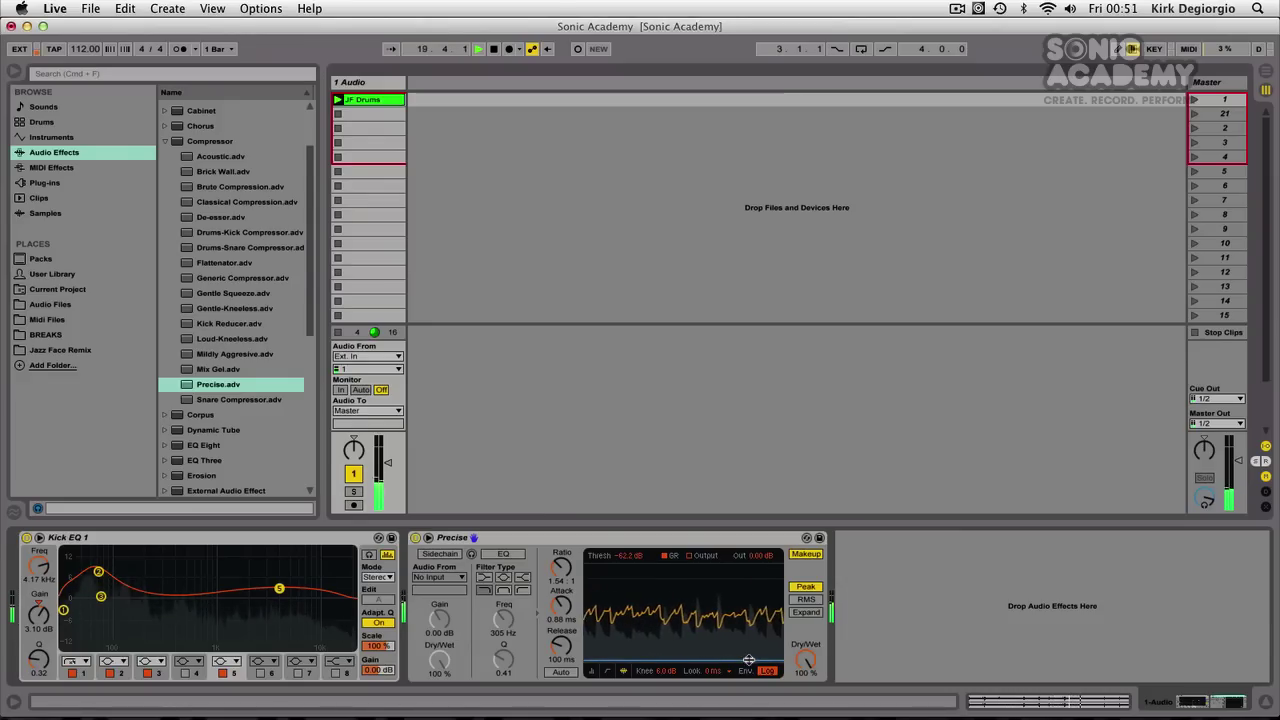
drag(748, 660, 748, 618)
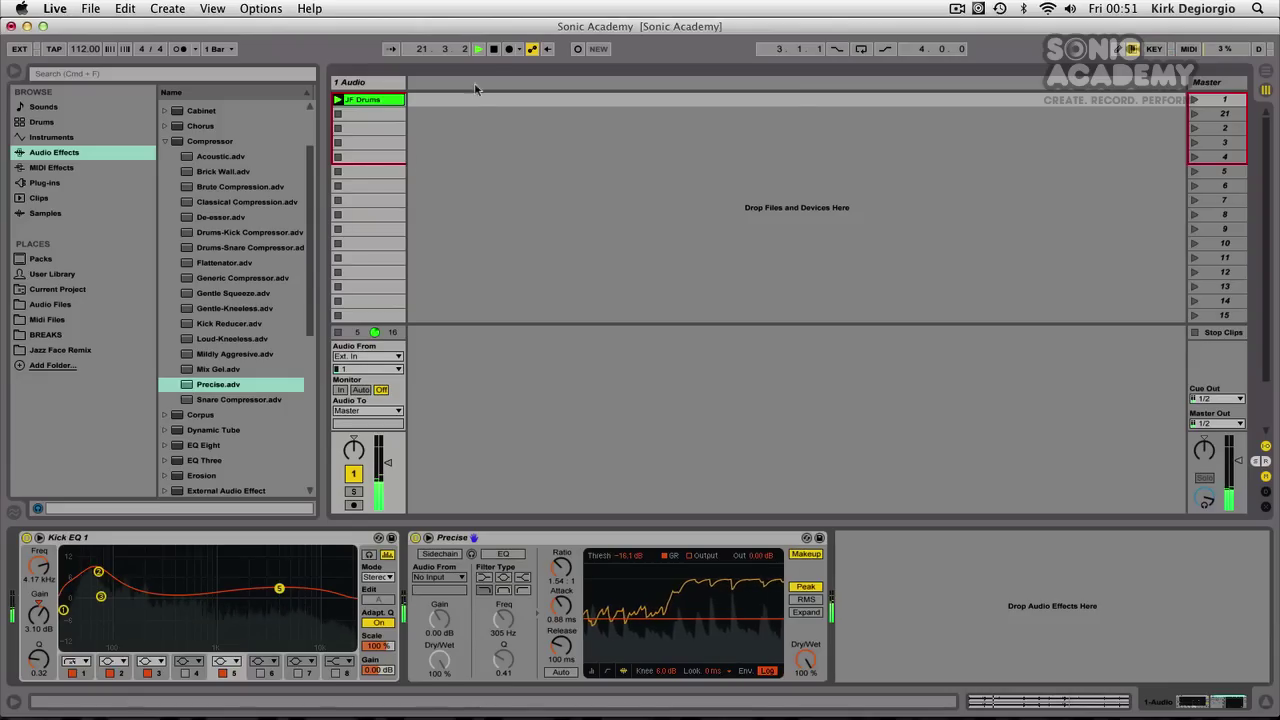
click(493, 48)
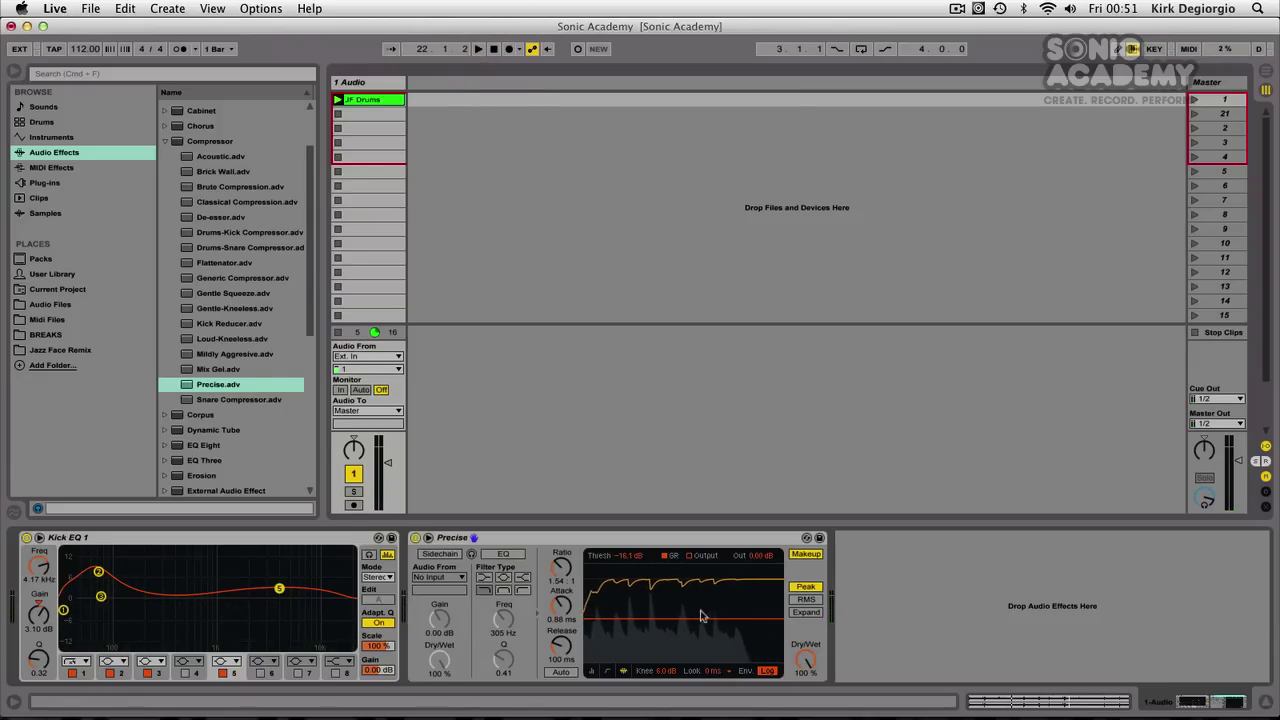